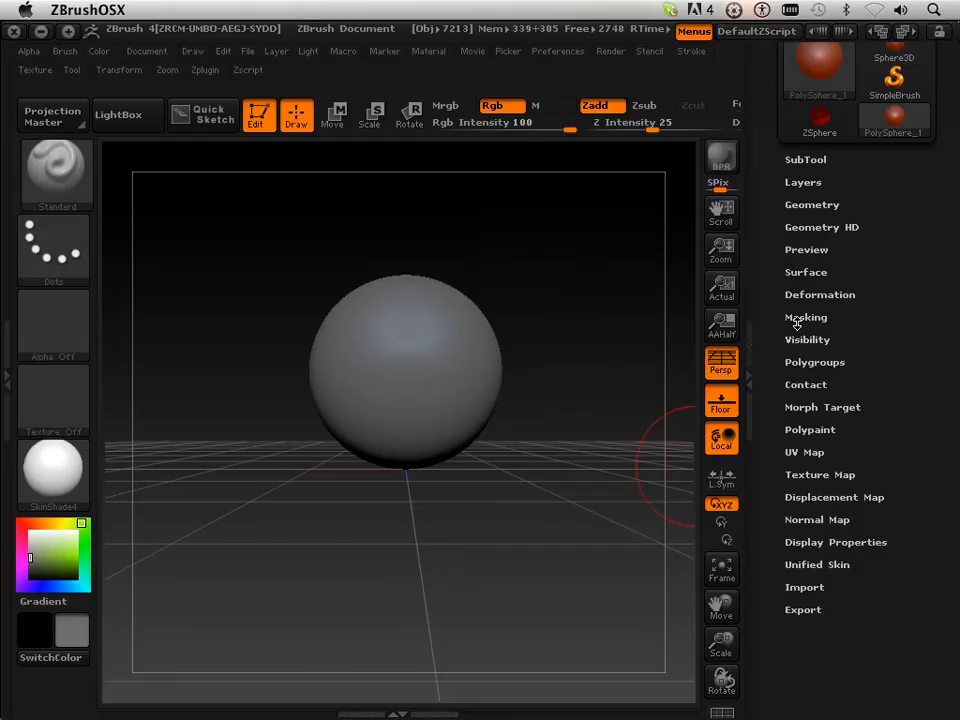
Step: Enable surface Noise on the sphere and increase its Noise Scale
{"action": "scroll", "coordinate": [782, 386], "scroll_direction": "up", "scroll_amount": 2}
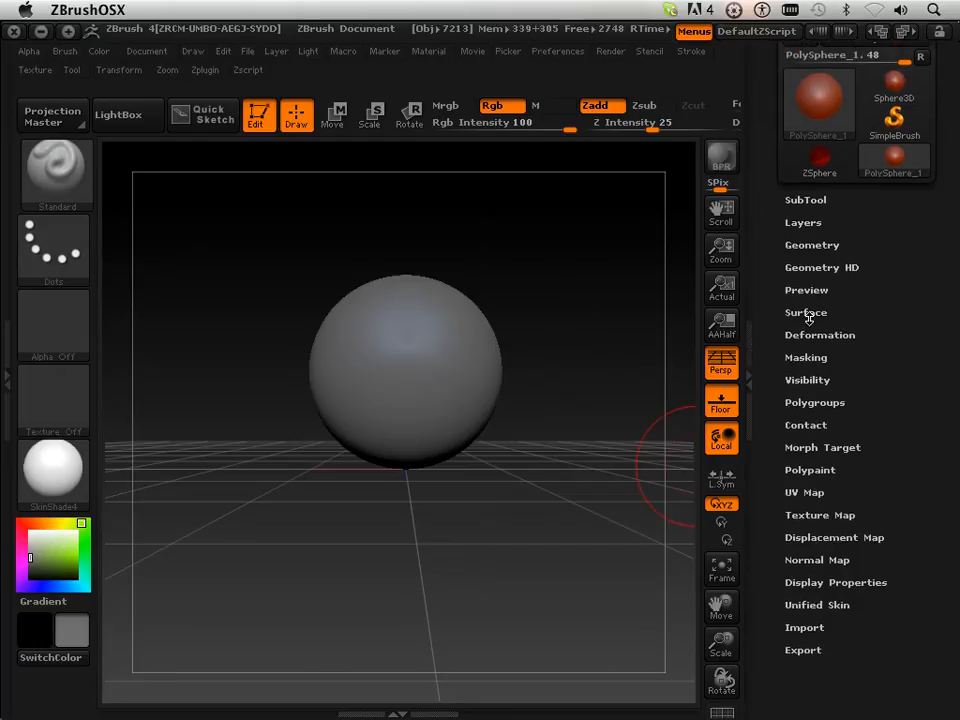
{"action": "left_click", "coordinate": [808, 312]}
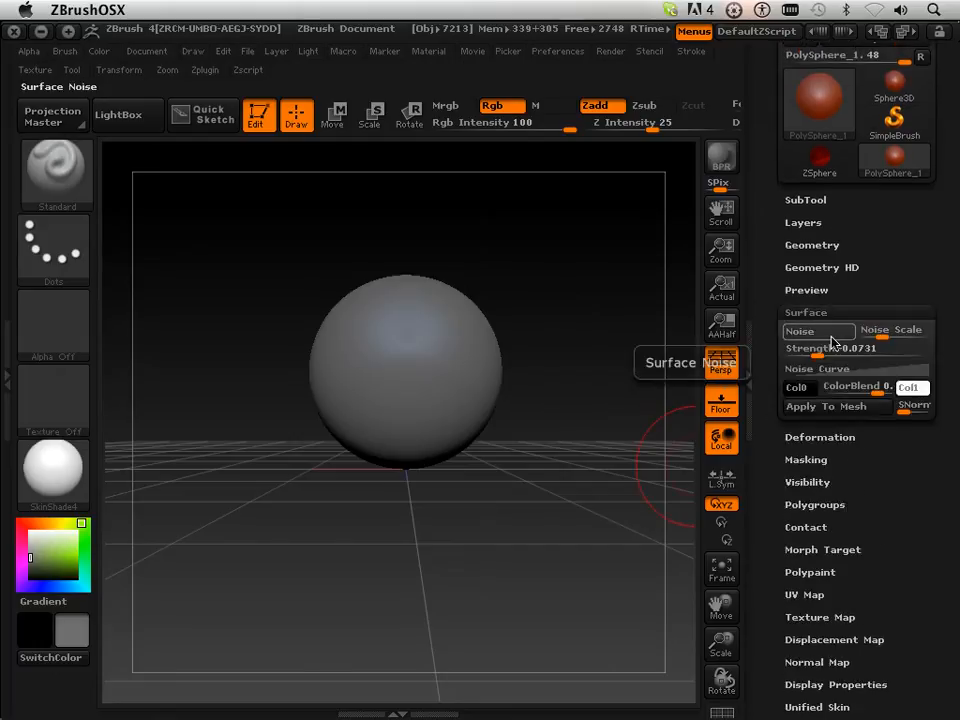
{"action": "left_click", "coordinate": [815, 331]}
{"action": "left_click_drag", "start_coordinate": [895, 332], "coordinate": [884, 363]}
Step: Shape the Surface Noise curve with a high middle peak, a dip in its second half and a low point in its first half
{"action": "left_click", "coordinate": [884, 363]}
{"action": "left_click", "coordinate": [857, 438]}
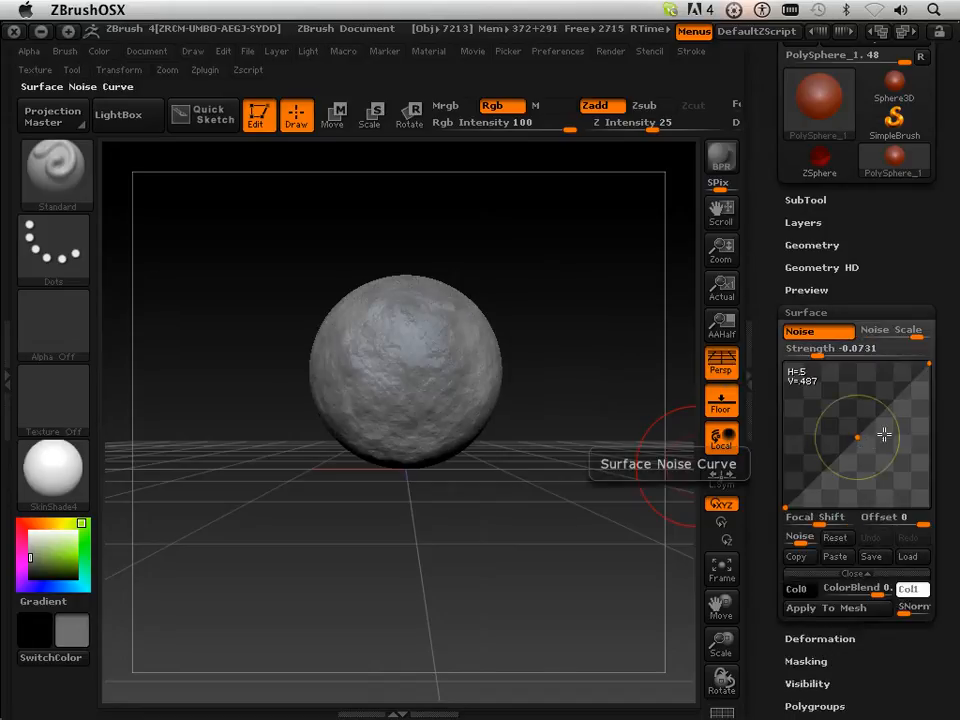
{"action": "left_click_drag", "start_coordinate": [866, 437], "coordinate": [888, 470]}
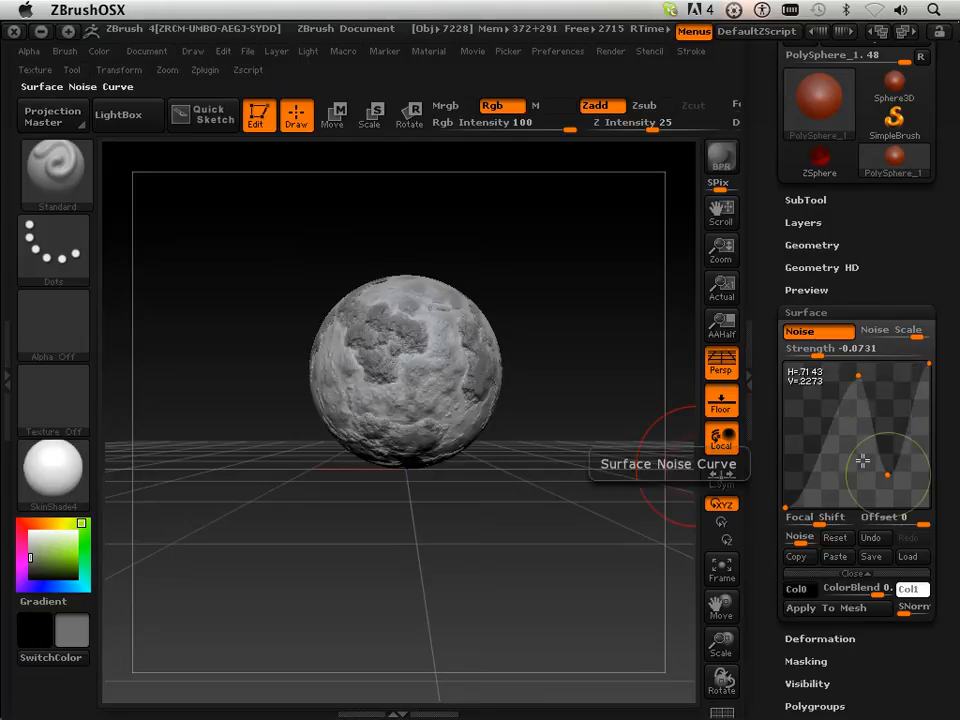
{"action": "left_click", "coordinate": [826, 452]}
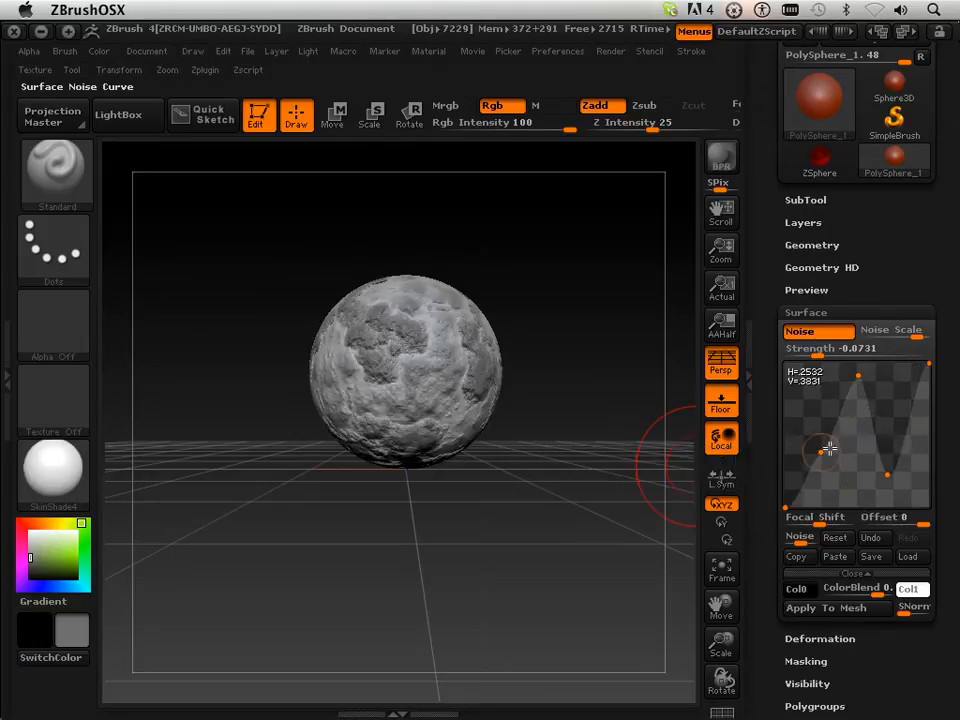
{"action": "left_click_drag", "start_coordinate": [826, 452], "coordinate": [849, 485]}
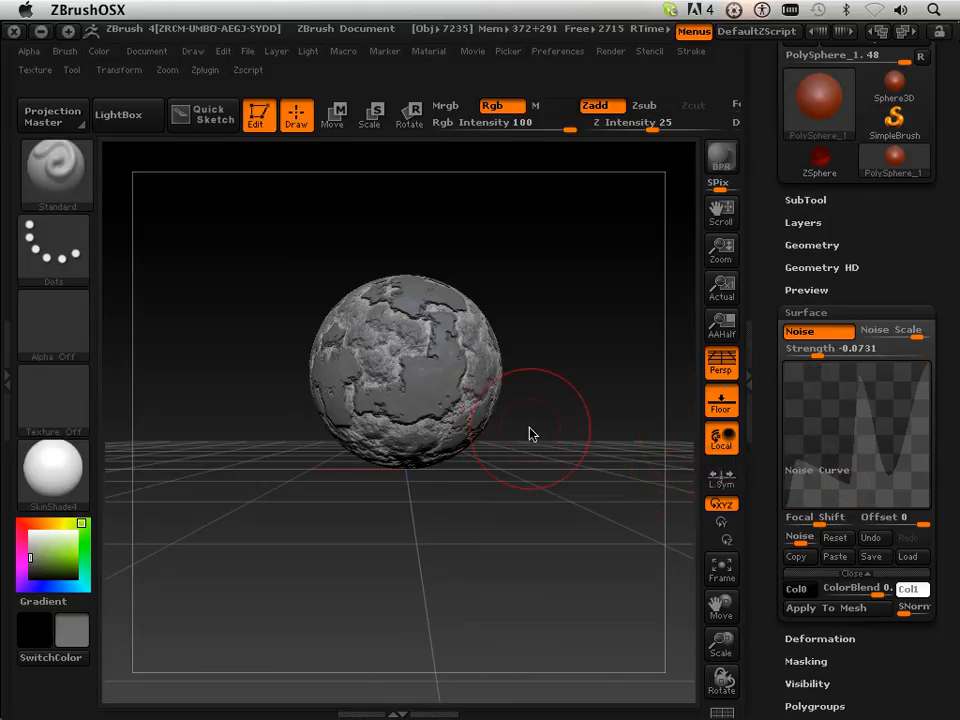
Step: Shift the noise curve's first-half dip toward the start and widen the middle peak into two high points
{"action": "left_click_drag", "start_coordinate": [720, 640], "coordinate": [663, 452]}
{"action": "left_click_drag", "start_coordinate": [849, 483], "coordinate": [827, 478]}
{"action": "left_click", "coordinate": [859, 377]}
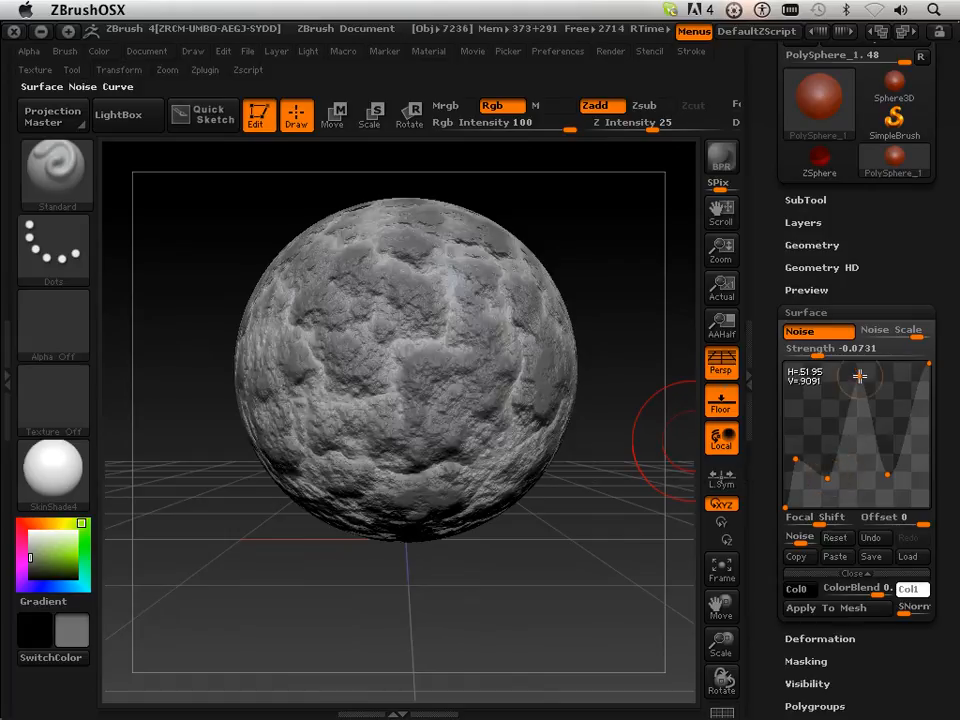
{"action": "left_click_drag", "start_coordinate": [872, 415], "coordinate": [887, 391]}
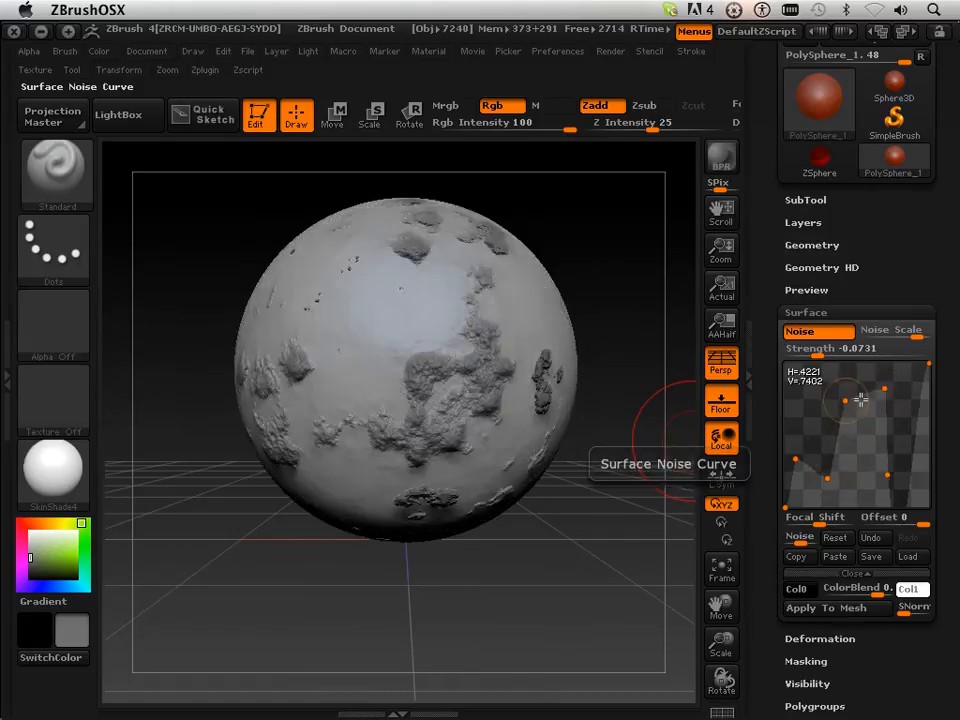
Step: Pull the noise curve's second high point inward and down, and add a deep valley between the two peaks
{"action": "left_click", "coordinate": [883, 389]}
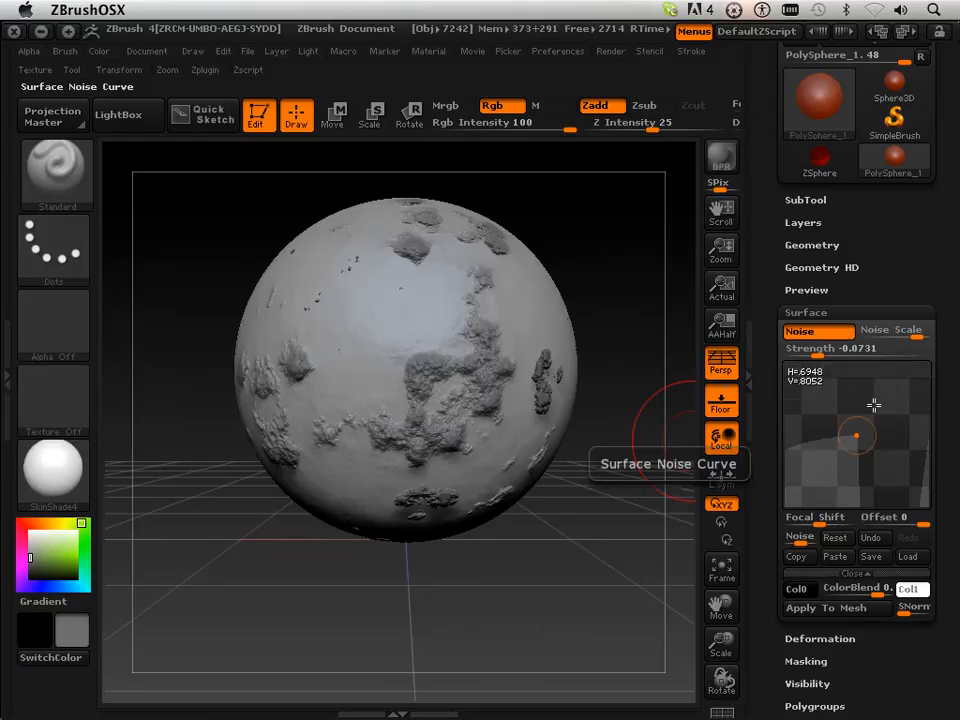
{"action": "left_click_drag", "start_coordinate": [855, 437], "coordinate": [833, 460]}
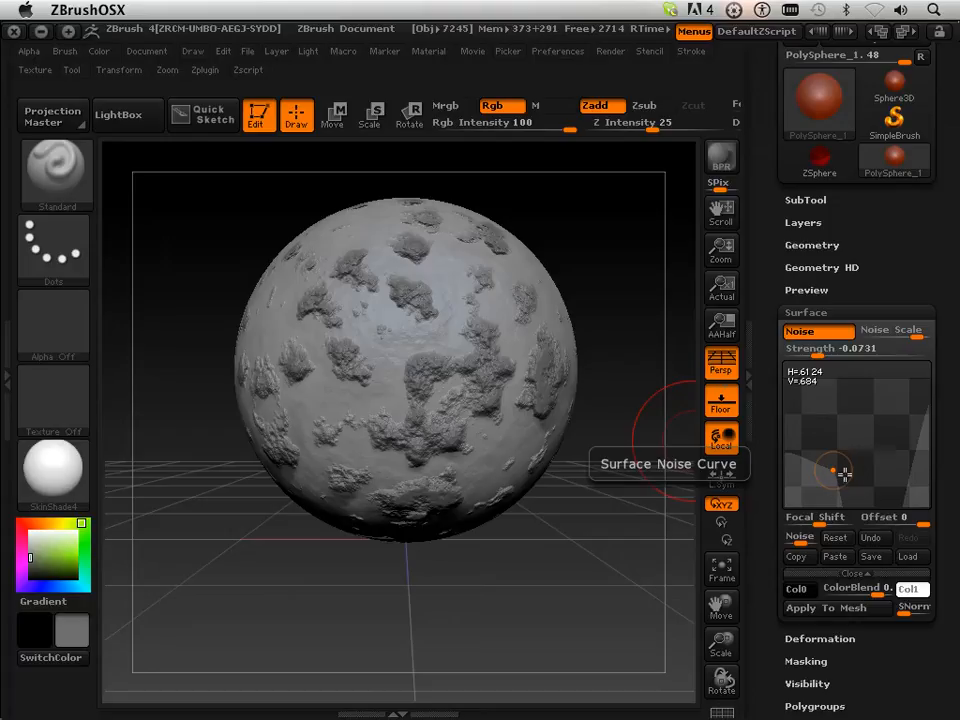
{"action": "left_click_drag", "start_coordinate": [808, 468], "coordinate": [810, 497]}
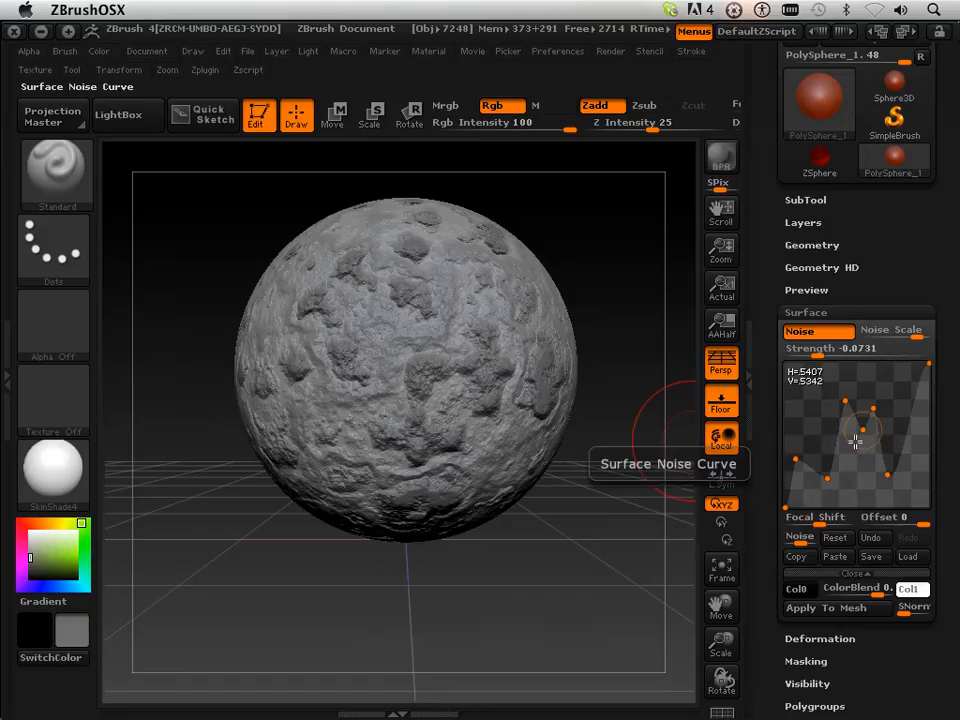
{"action": "left_click_drag", "start_coordinate": [863, 431], "coordinate": [862, 473]}
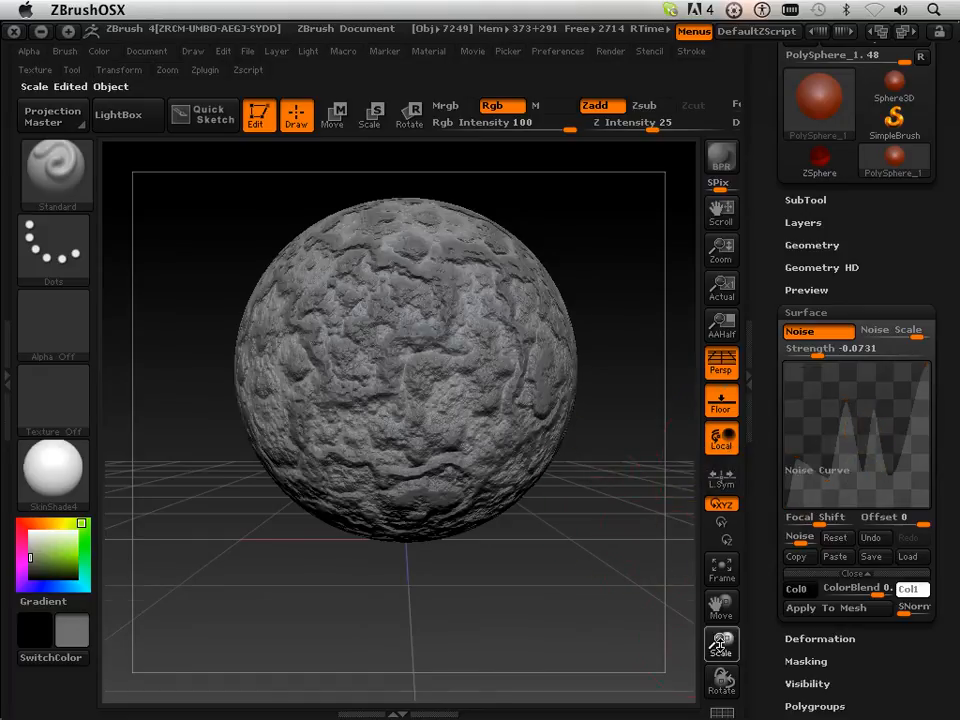
Step: Divide the sphere's geometry up to subdivision level 5
{"action": "left_click_drag", "start_coordinate": [720, 645], "coordinate": [730, 605]}
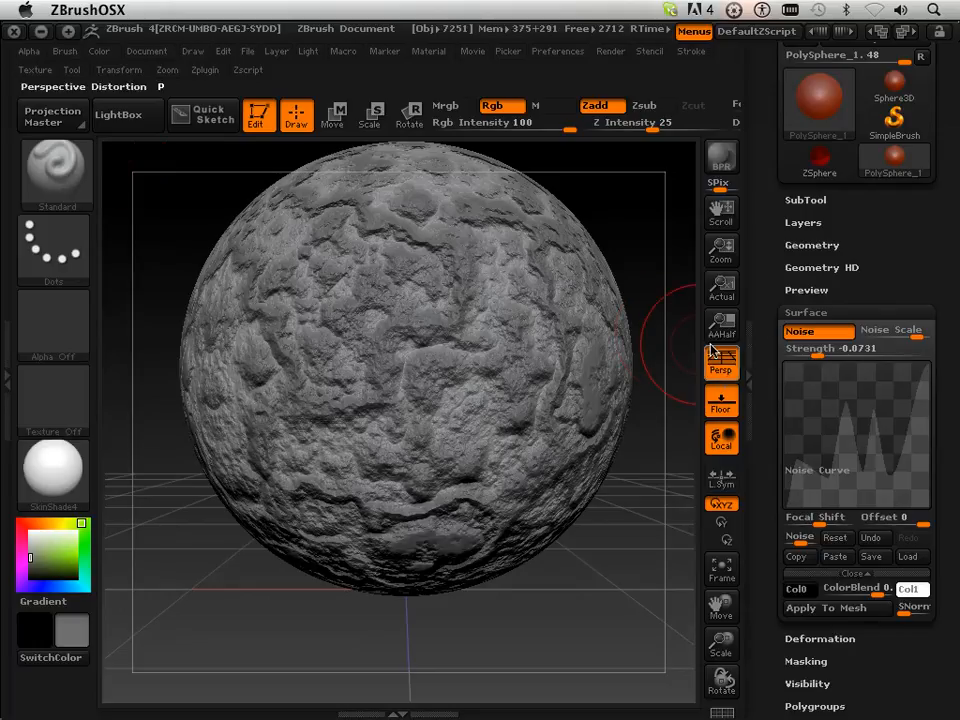
{"action": "left_click", "coordinate": [800, 243]}
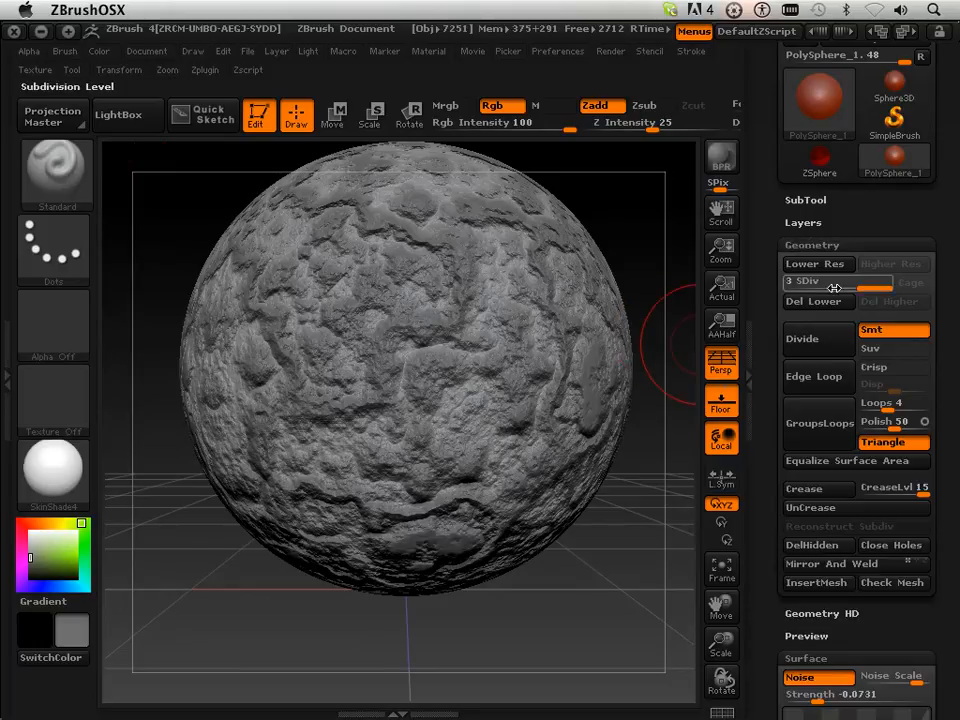
{"action": "left_click", "coordinate": [823, 337]}
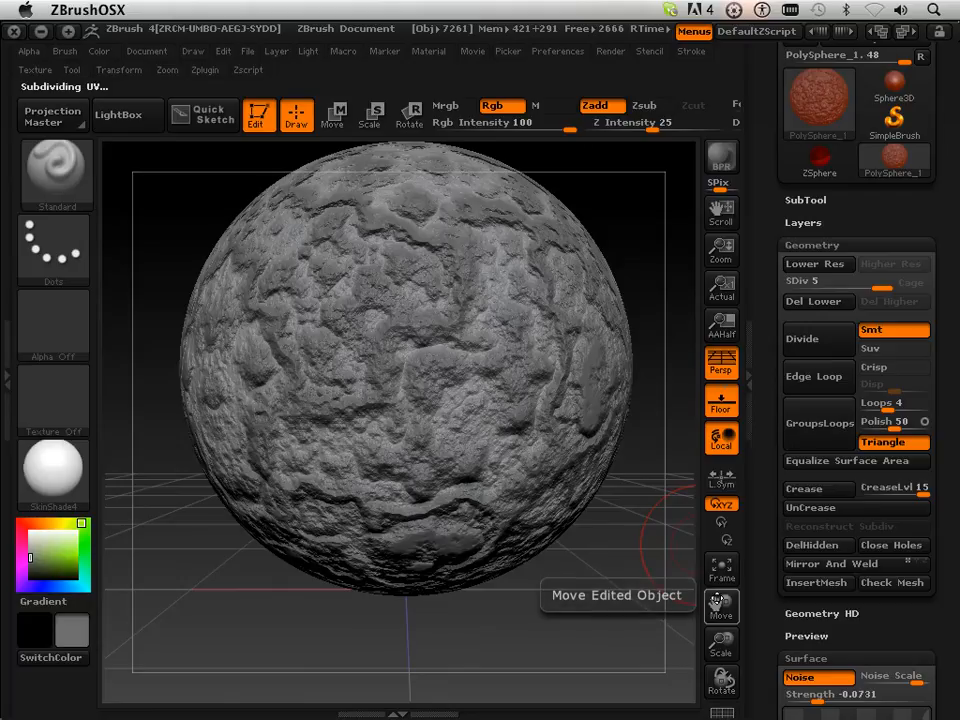
Step: Frame the whole sphere within the document canvas and enable Create Maps for the Best Preview Render
{"action": "left_click_drag", "start_coordinate": [712, 596], "coordinate": [721, 620]}
{"action": "mouse_move", "coordinate": [722, 256]}
{"action": "left_mouse_down"}
{"action": "mouse_move", "coordinate": [710, 230]}
{"action": "mouse_move", "coordinate": [714, 250]}
{"action": "left_mouse_up"}
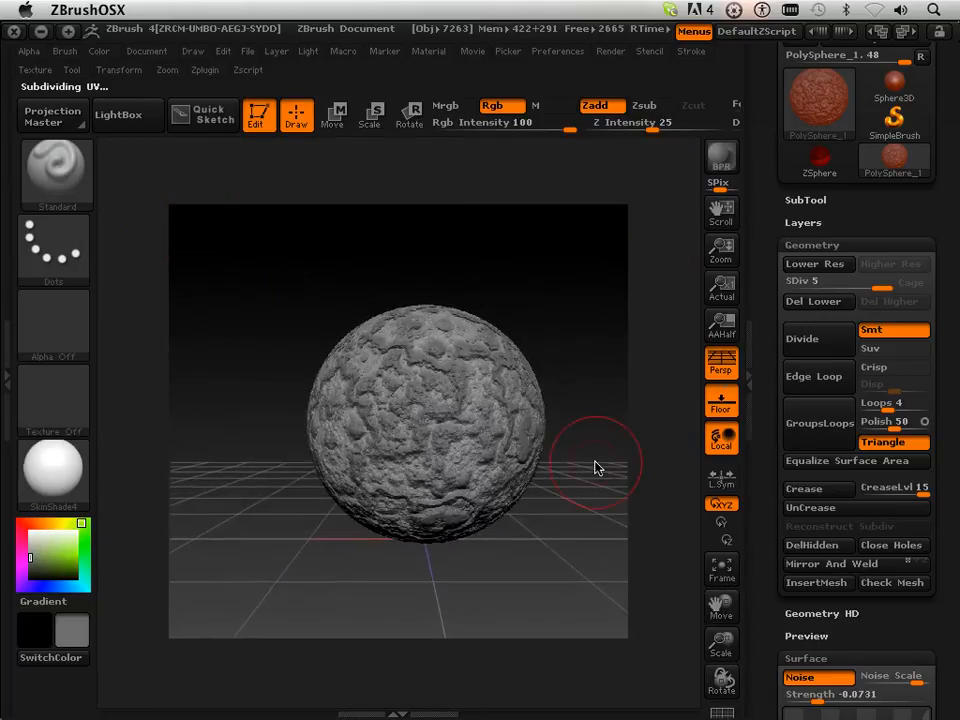
{"action": "mouse_move", "coordinate": [720, 608]}
{"action": "left_mouse_down"}
{"action": "mouse_move", "coordinate": [707, 603]}
{"action": "mouse_move", "coordinate": [729, 642]}
{"action": "mouse_move", "coordinate": [719, 610]}
{"action": "left_mouse_up"}
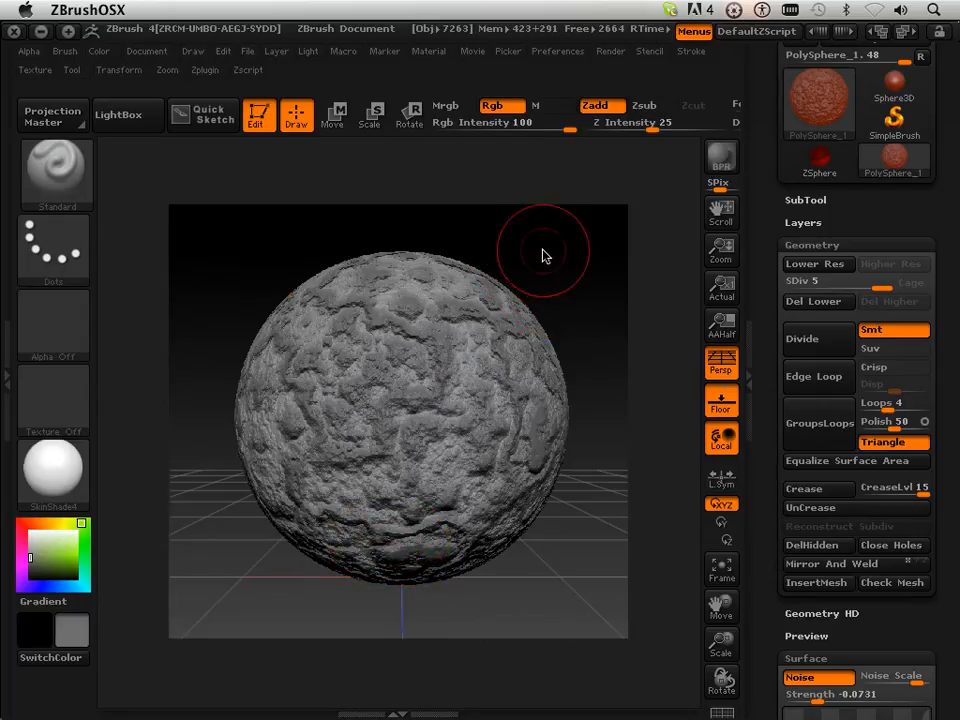
{"action": "left_click", "coordinate": [610, 51]}
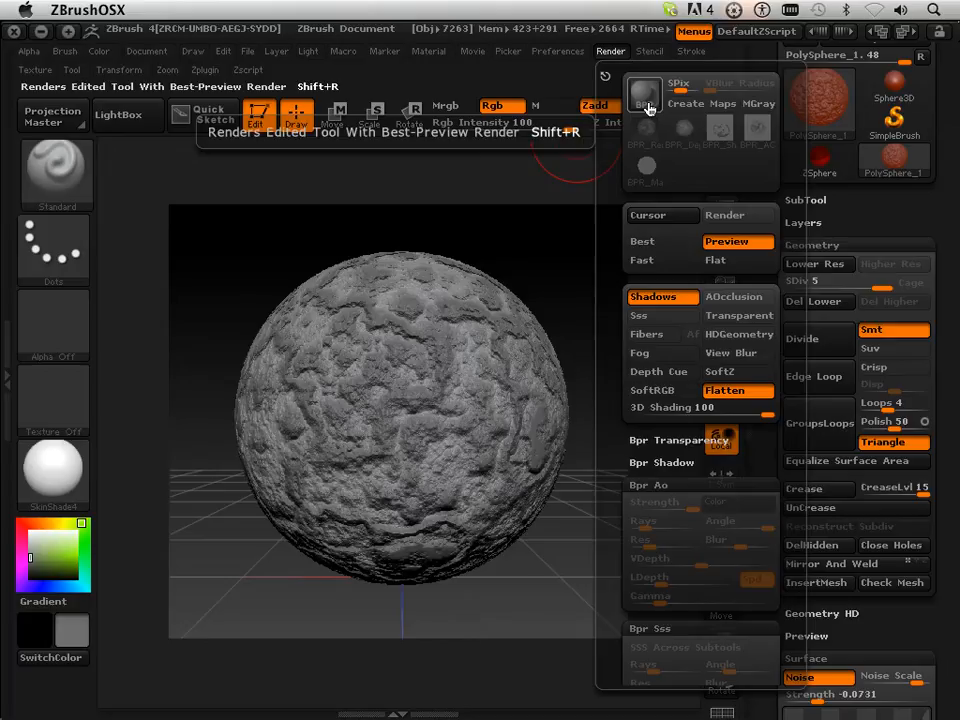
{"action": "left_click", "coordinate": [686, 104]}
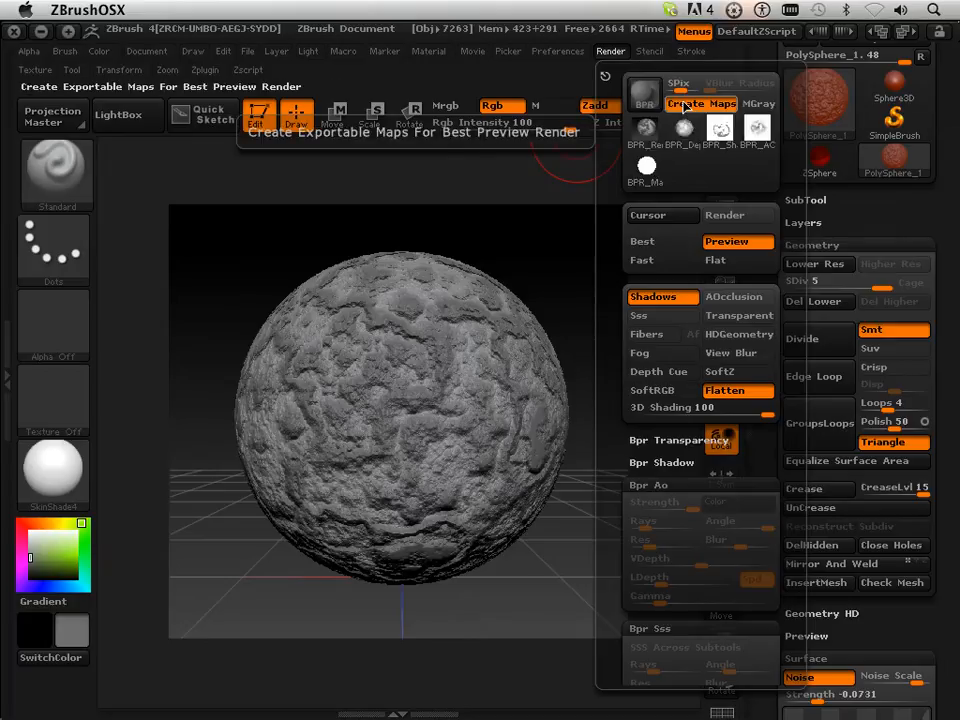
Step: Inspect the render image and depth map previews from the most recent Best Preview Render
{"action": "mouse_move", "coordinate": [655, 138]}
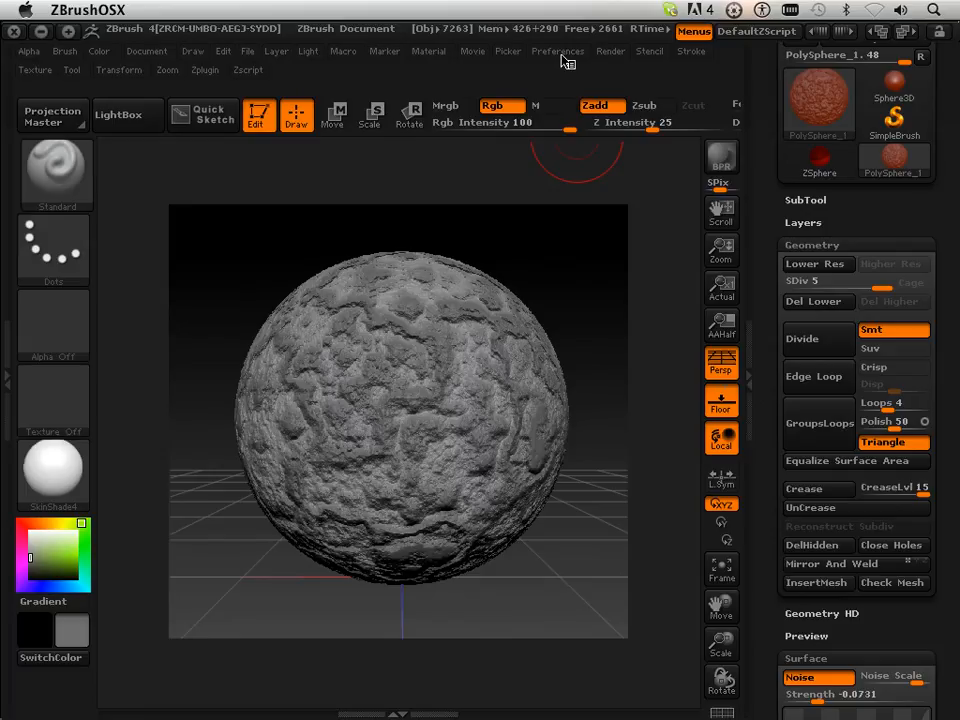
{"action": "left_click", "coordinate": [613, 52]}
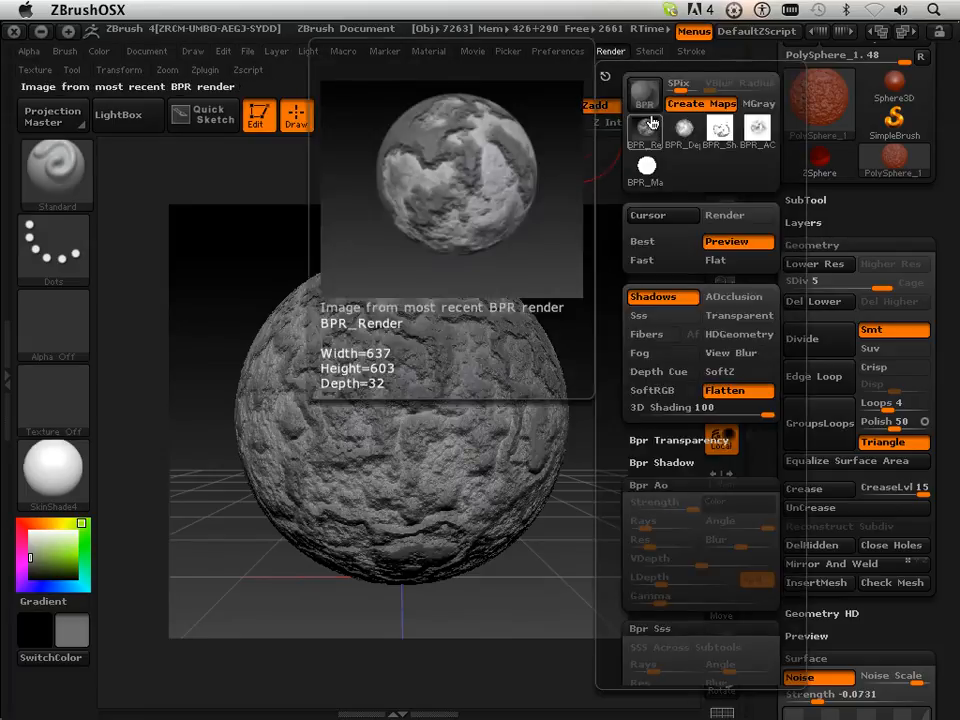
{"action": "mouse_move", "coordinate": [742, 146]}
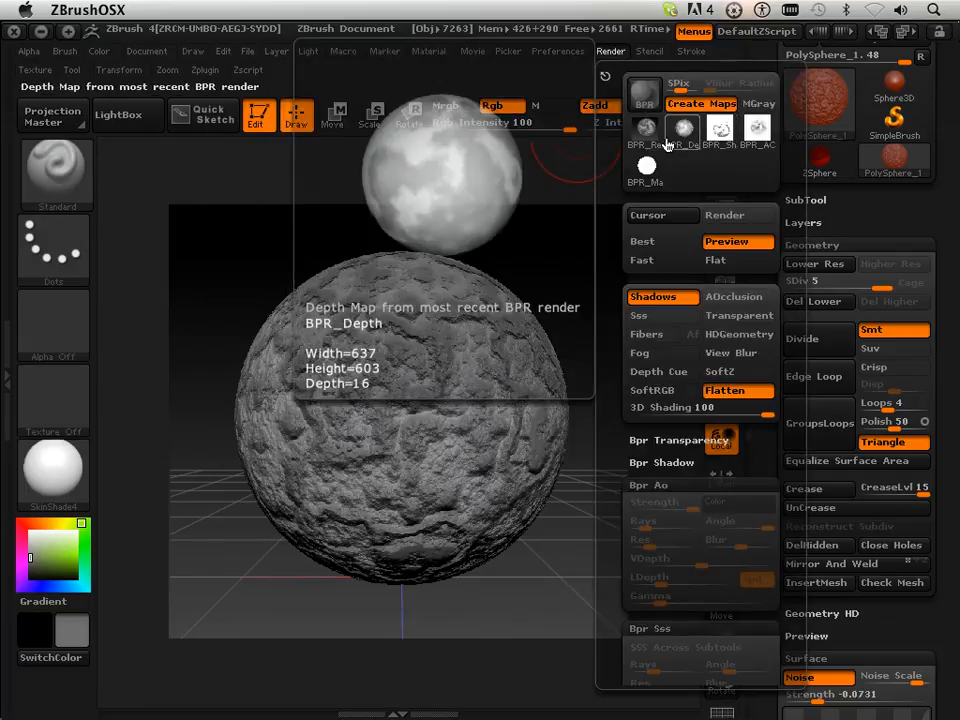
{"action": "mouse_move", "coordinate": [641, 164]}
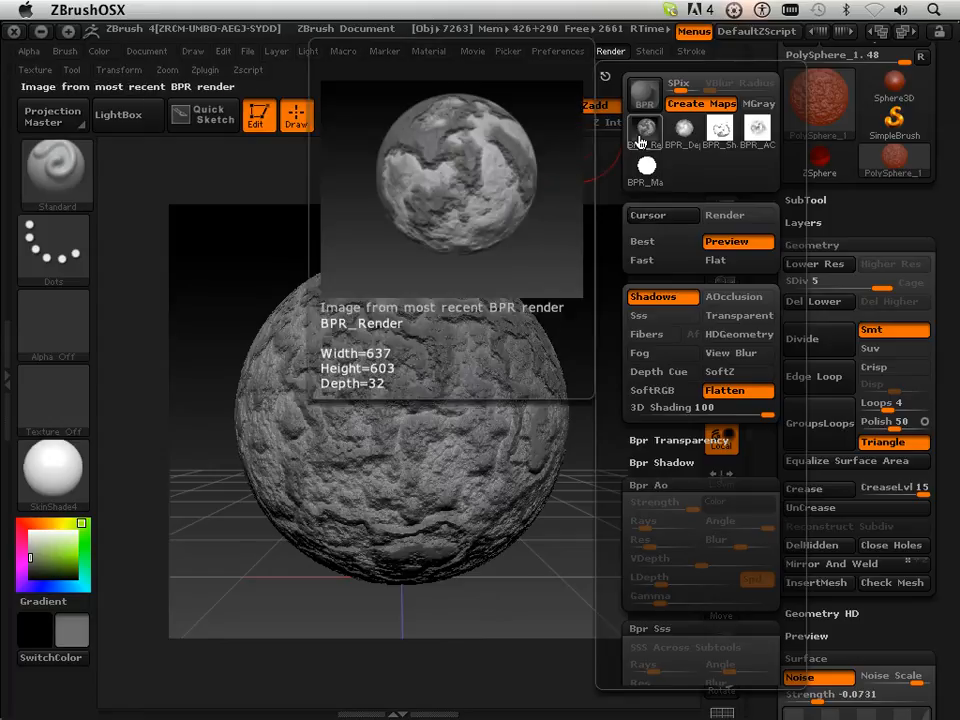
Step: Turn off Shadows, run a Best Preview Render of the sphere, and check the render and shadow maps
{"action": "left_click", "coordinate": [660, 298]}
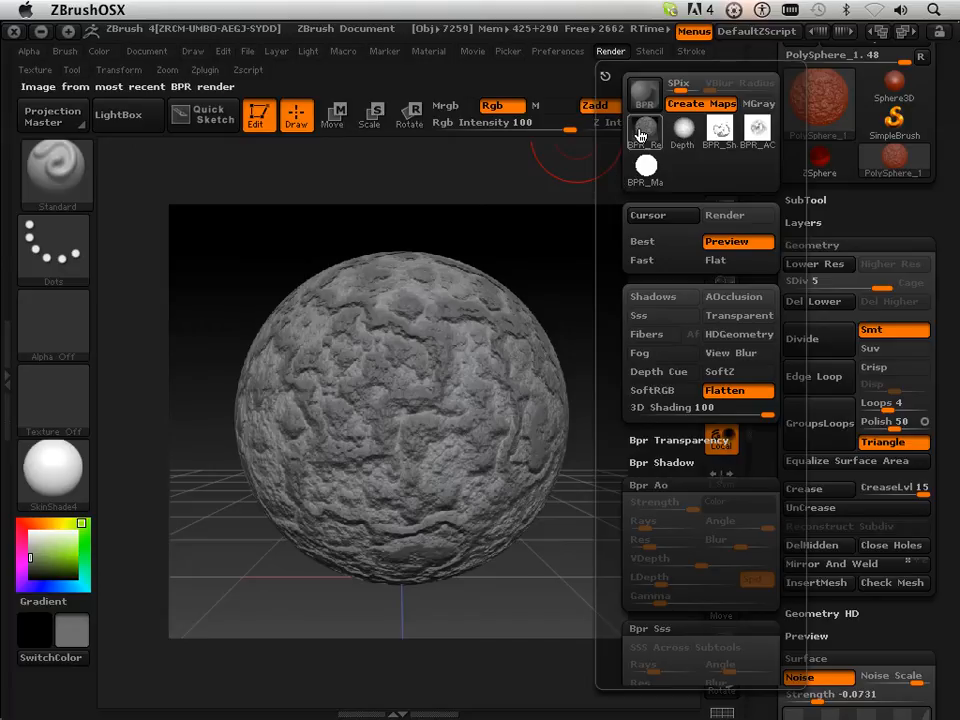
{"action": "mouse_move", "coordinate": [641, 143]}
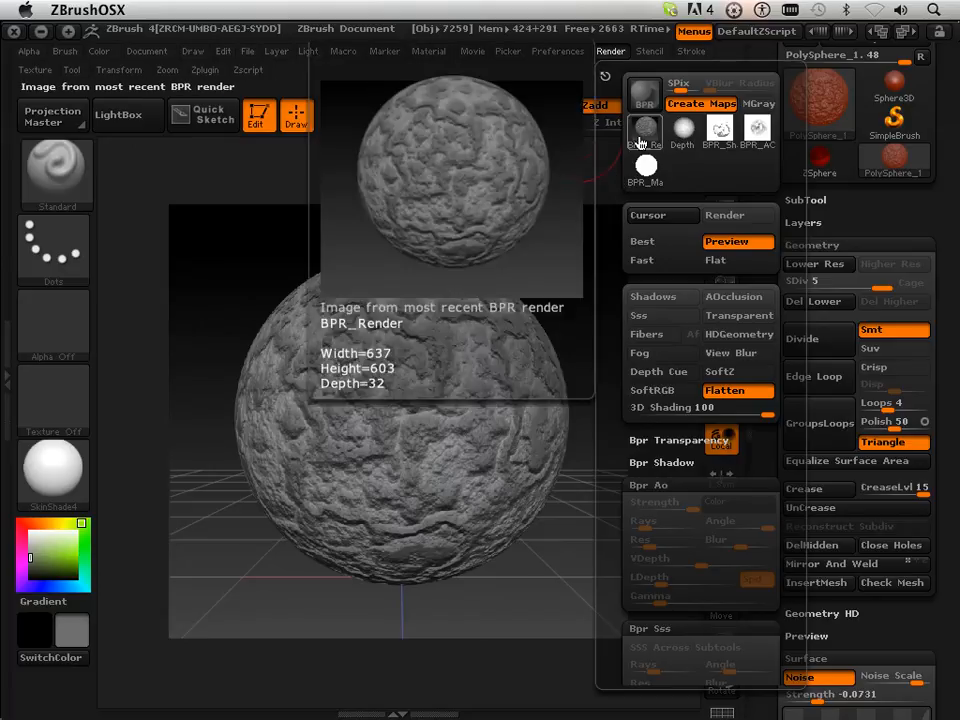
{"action": "mouse_move", "coordinate": [694, 138]}
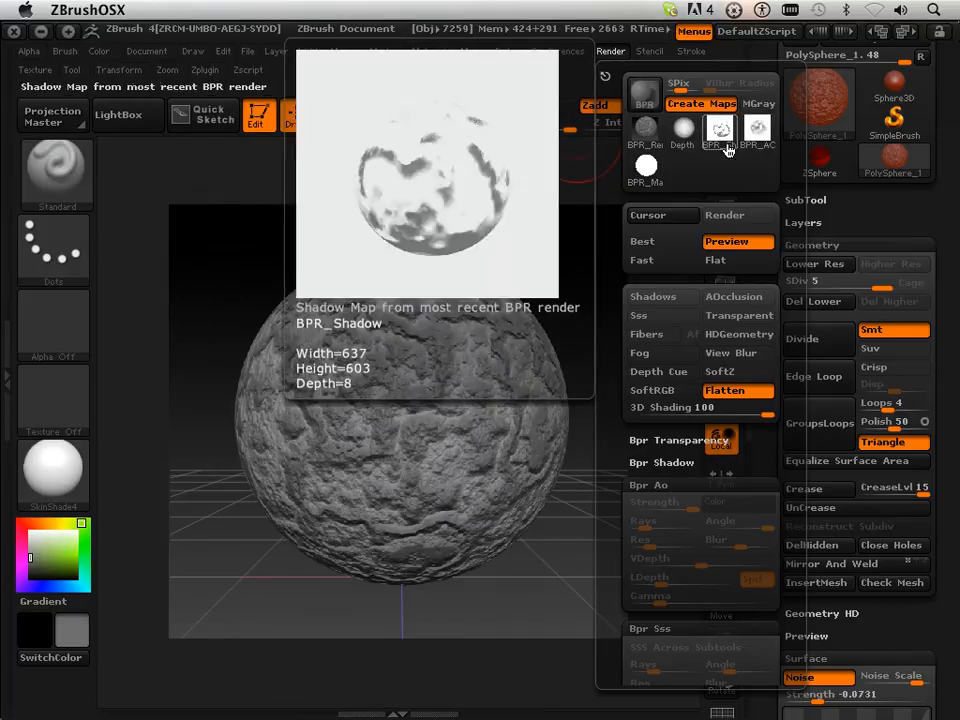
{"action": "mouse_move", "coordinate": [645, 168]}
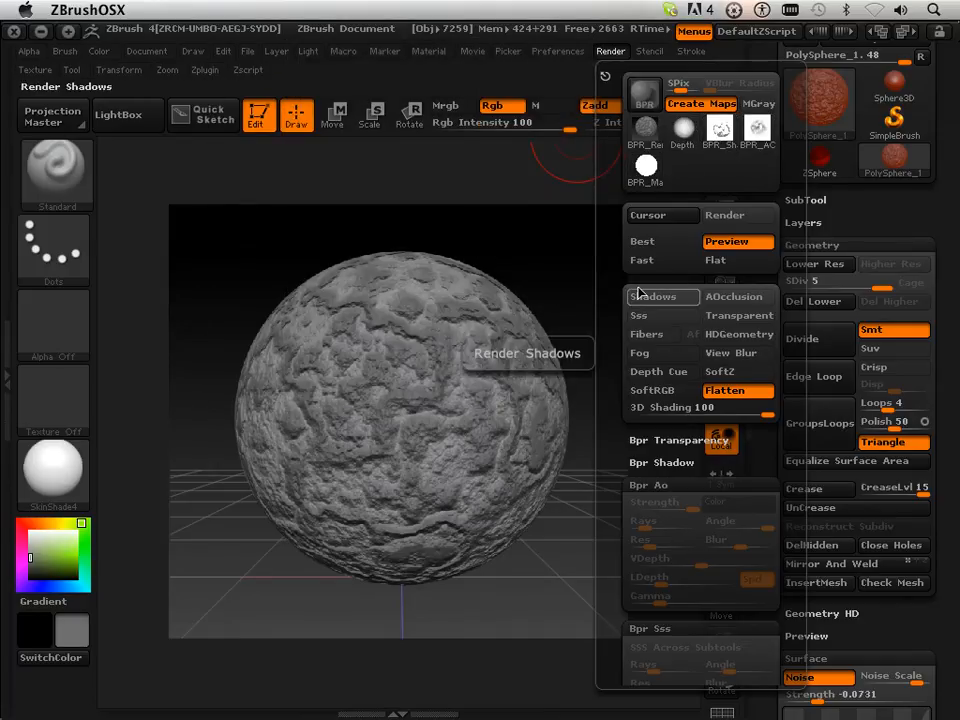
Step: Enable Shadows, AOcclusion and Depth Cue, and run a new Best Preview Render of the sphere
{"action": "left_click", "coordinate": [646, 298]}
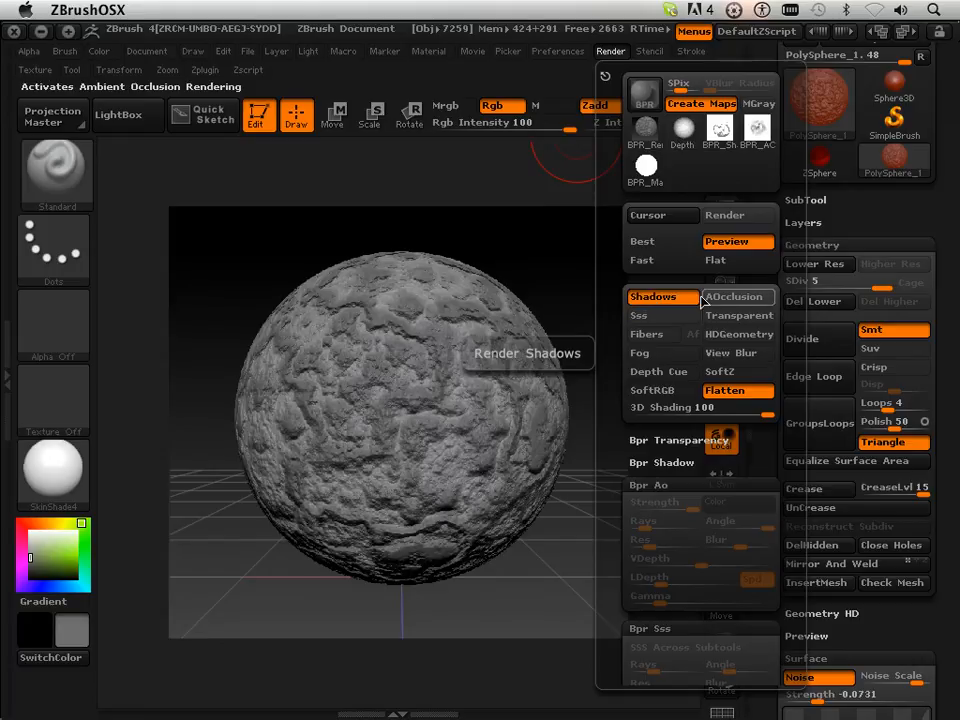
{"action": "left_click", "coordinate": [722, 297]}
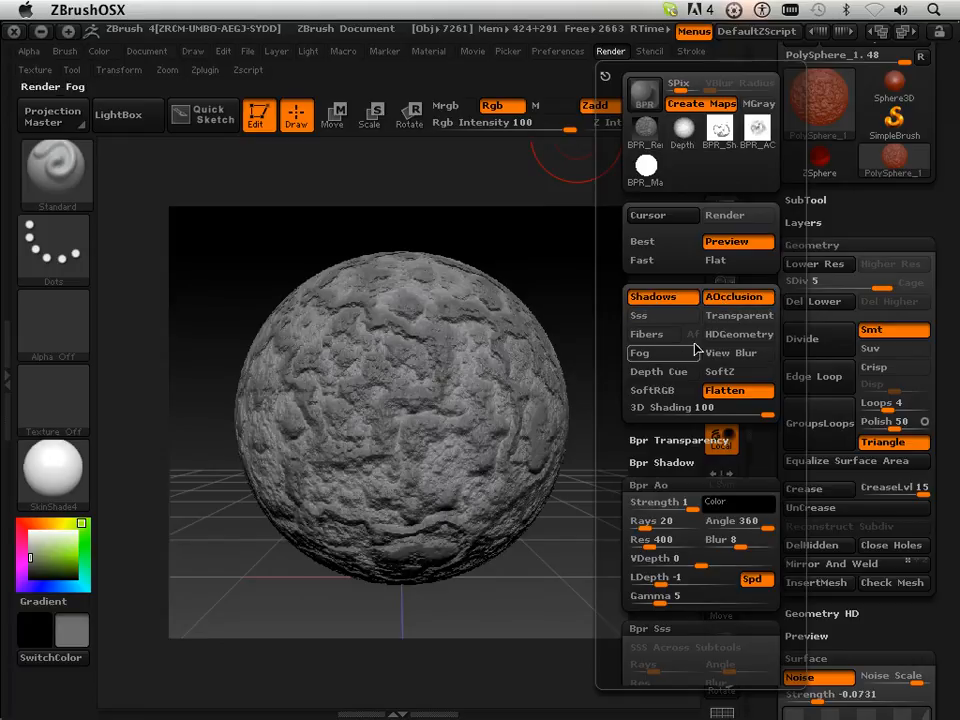
{"action": "left_click", "coordinate": [656, 371]}
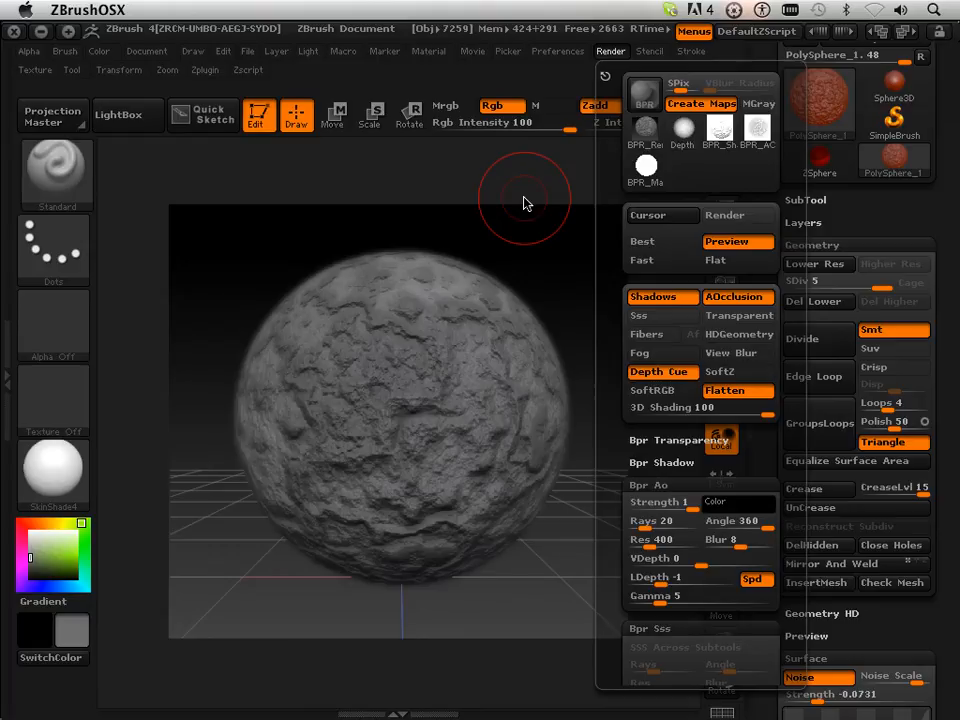
Step: Inspect the new Best Preview Render image along with its depth, shadow, ambient occlusion and mask maps
{"action": "left_click", "coordinate": [605, 52]}
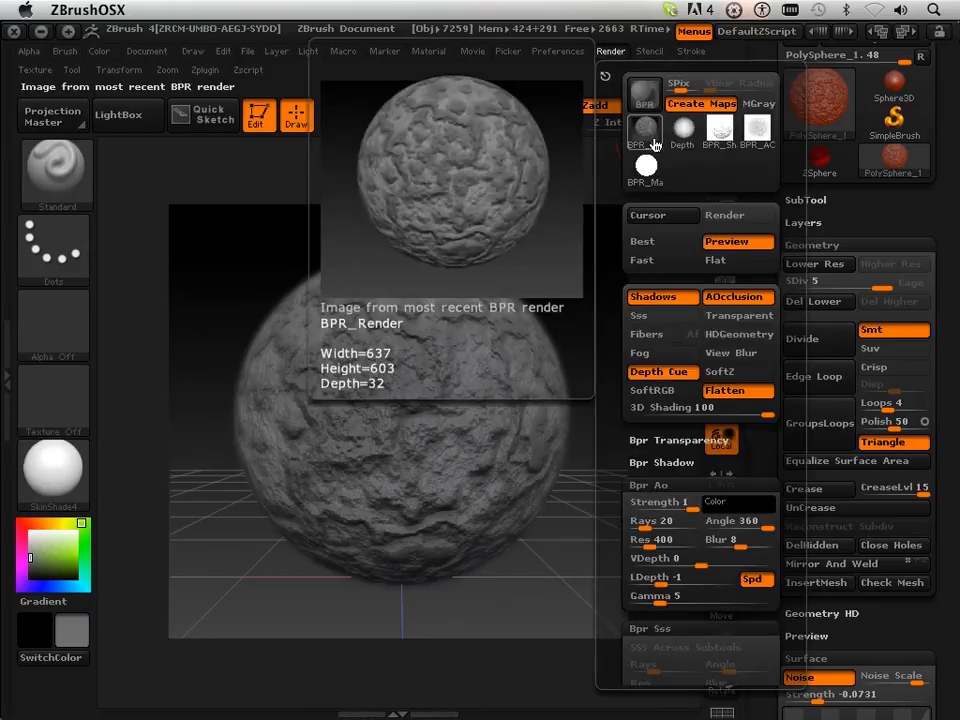
{"action": "mouse_move", "coordinate": [695, 148]}
{"action": "mouse_move", "coordinate": [730, 145]}
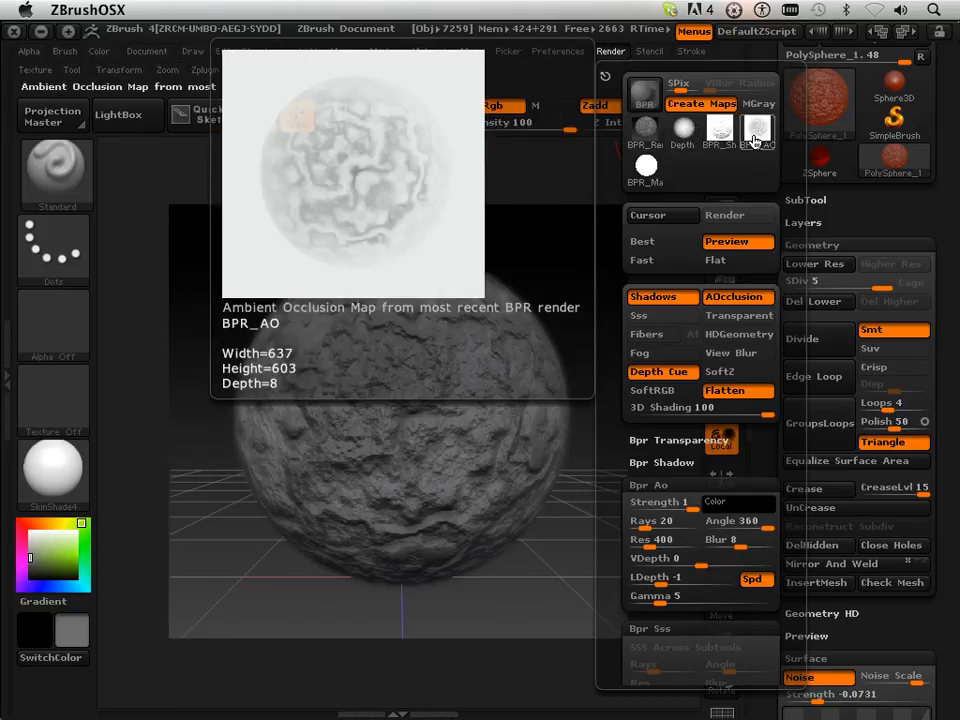
{"action": "mouse_move", "coordinate": [650, 180]}
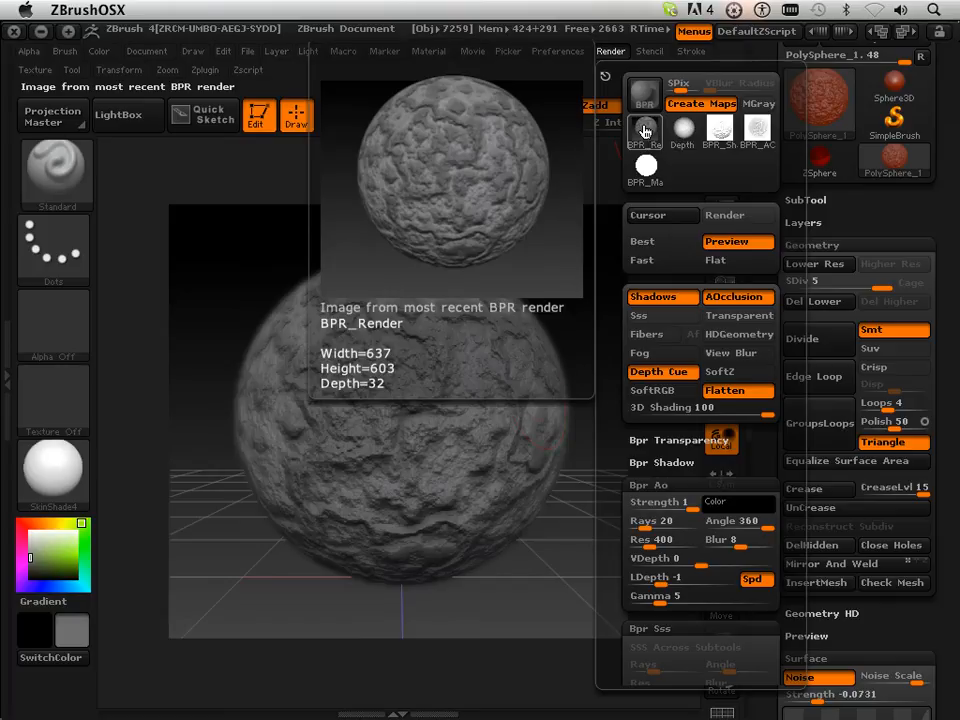
Step: Switch to Finder and browse the Applications folder for previously exported render pass files
{"action": "mouse_move", "coordinate": [102, 703]}
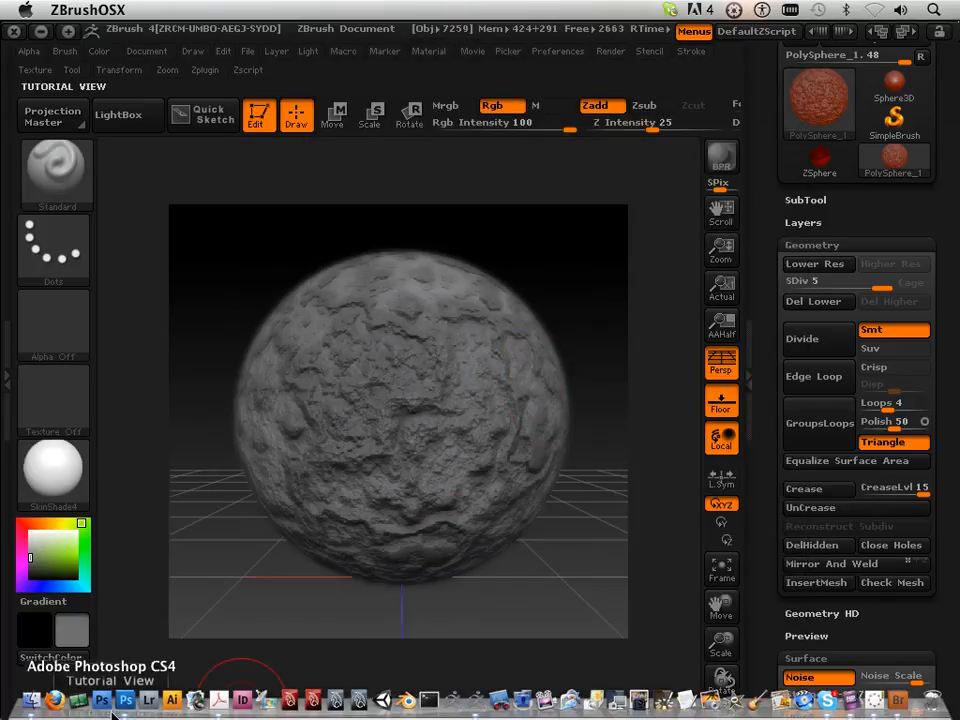
{"action": "left_click", "coordinate": [33, 702]}
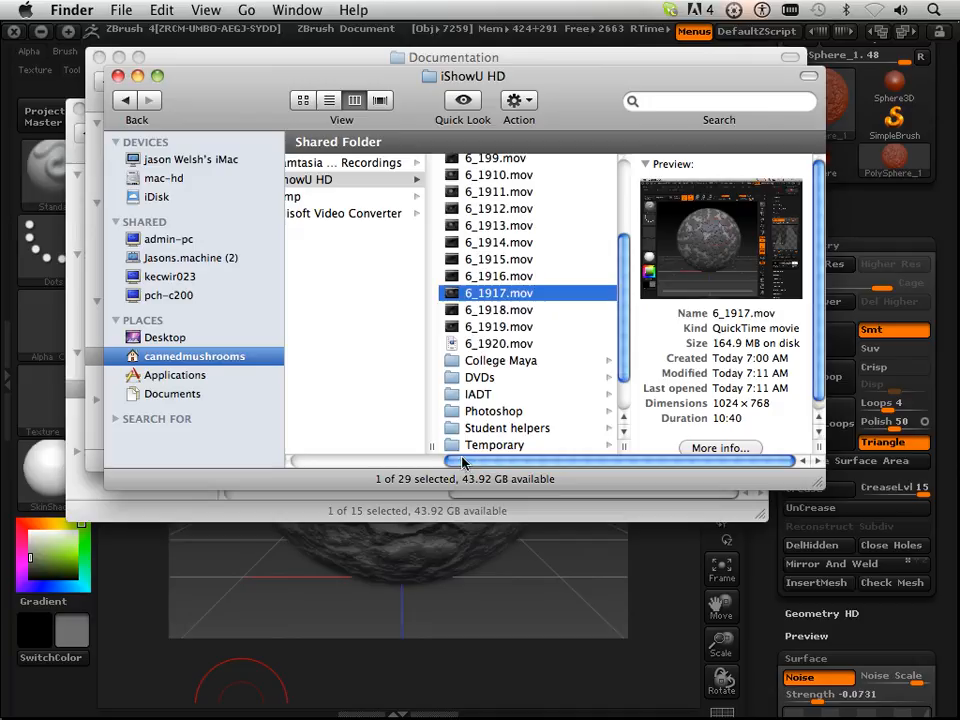
{"action": "left_click_drag", "start_coordinate": [463, 462], "coordinate": [220, 450]}
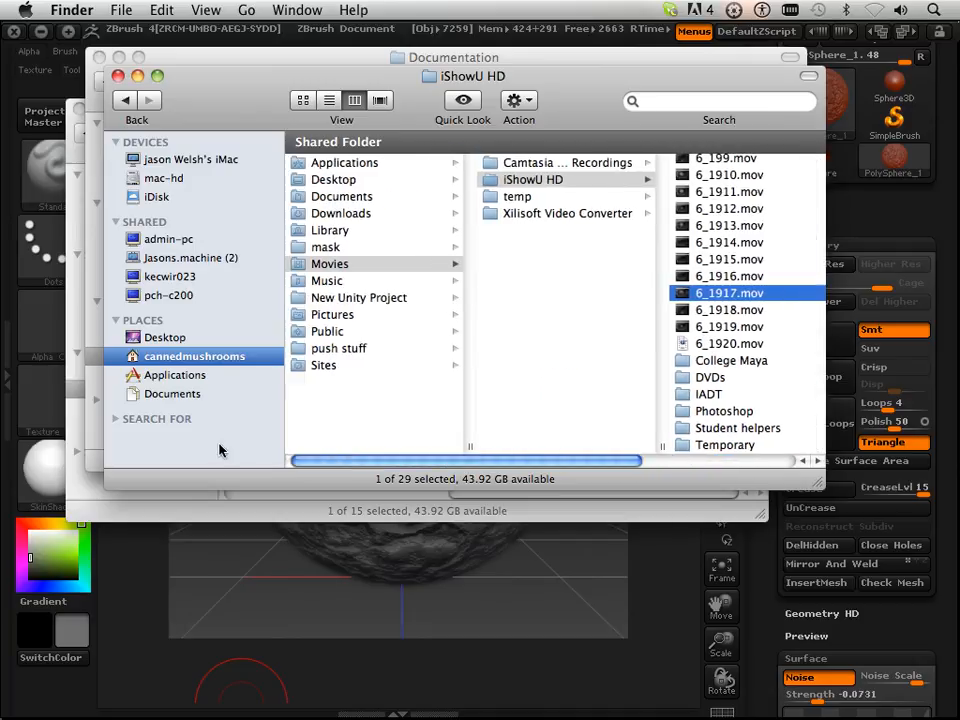
{"action": "left_click", "coordinate": [178, 375]}
{"action": "scroll", "coordinate": [410, 385], "scroll_direction": "down", "scroll_amount": 10}
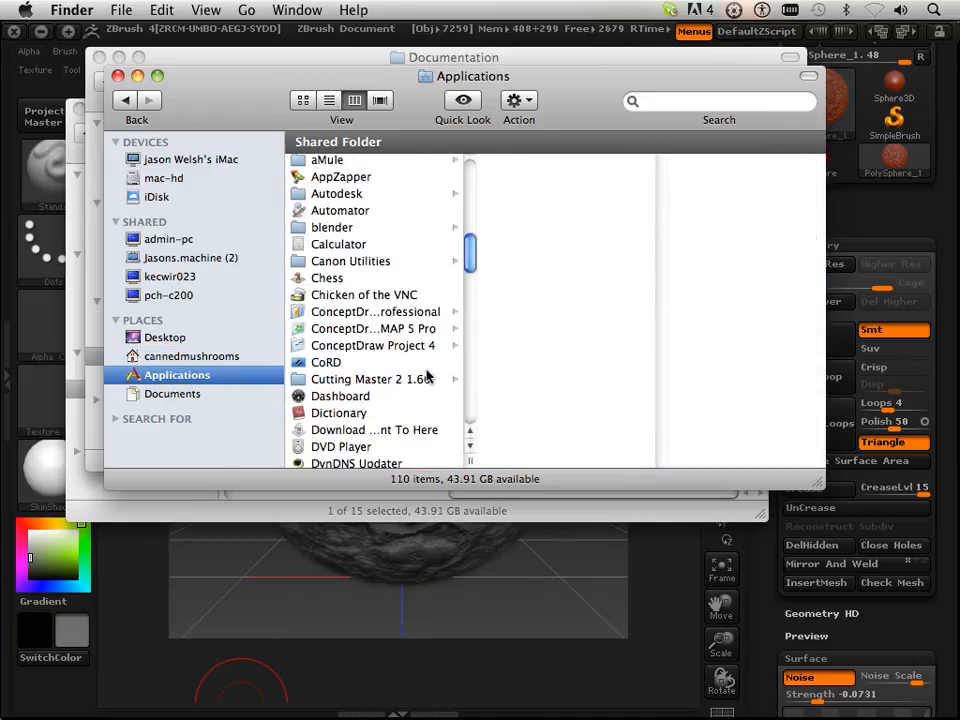
{"action": "scroll", "coordinate": [426, 378], "scroll_direction": "down", "scroll_amount": 20}
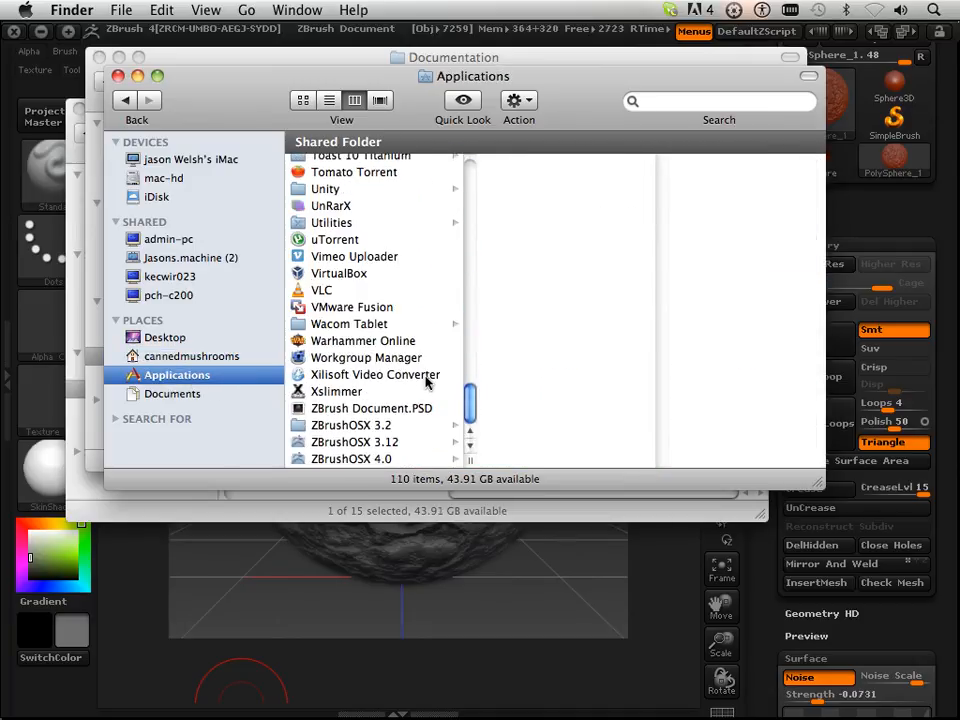
{"action": "scroll", "coordinate": [421, 384], "scroll_direction": "up", "scroll_amount": 1}
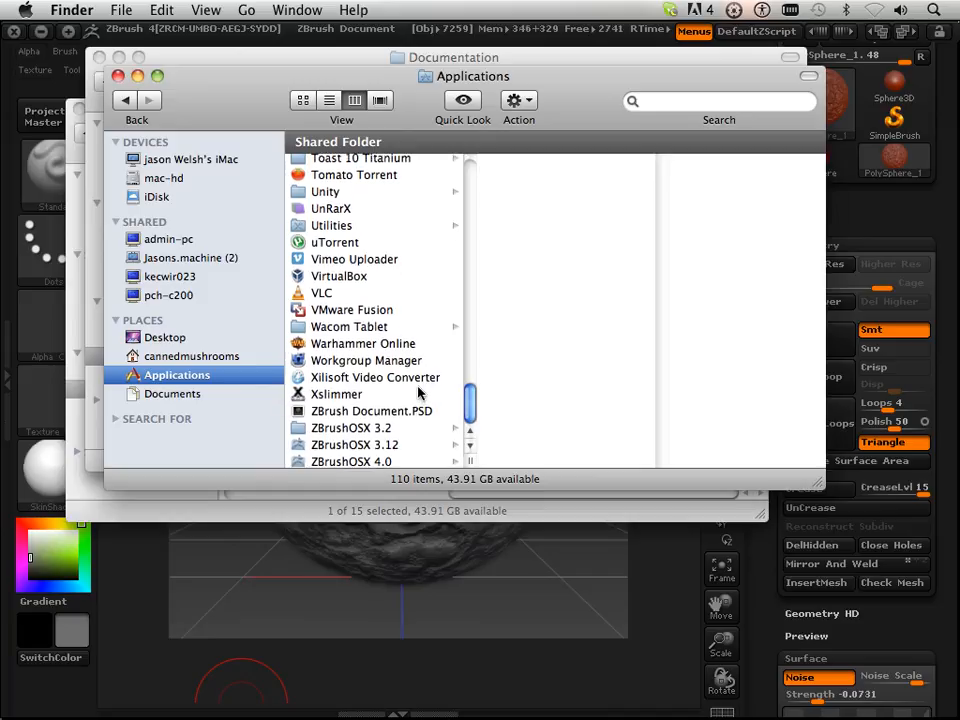
{"action": "scroll", "coordinate": [418, 393], "scroll_direction": "up", "scroll_amount": 10}
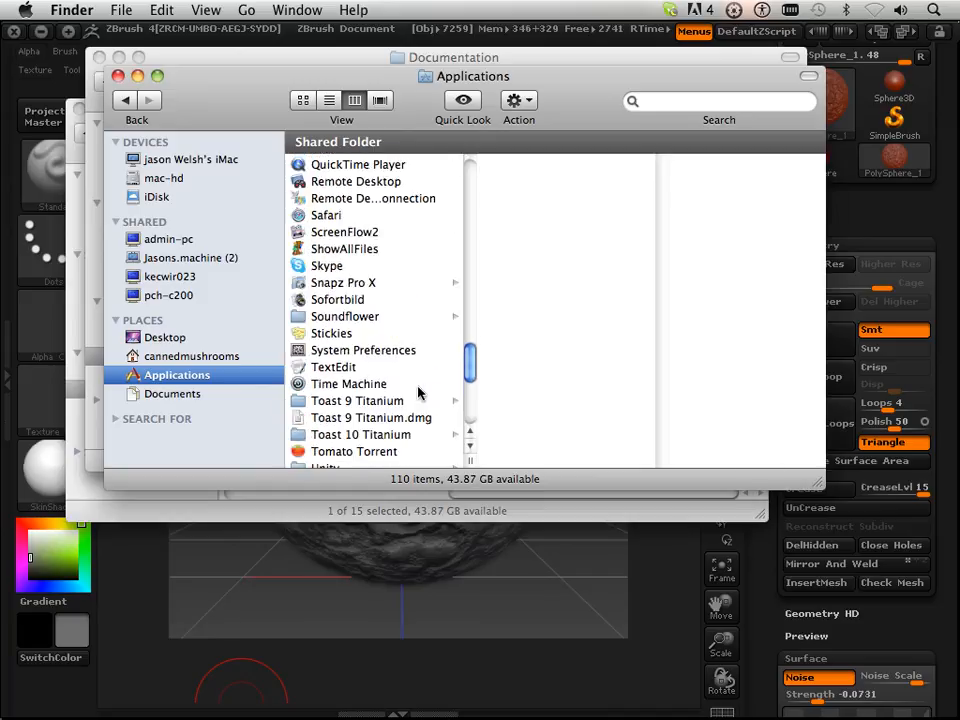
Step: Locate the renderpasses folder on the Desktop and open it
{"action": "left_click", "coordinate": [140, 338]}
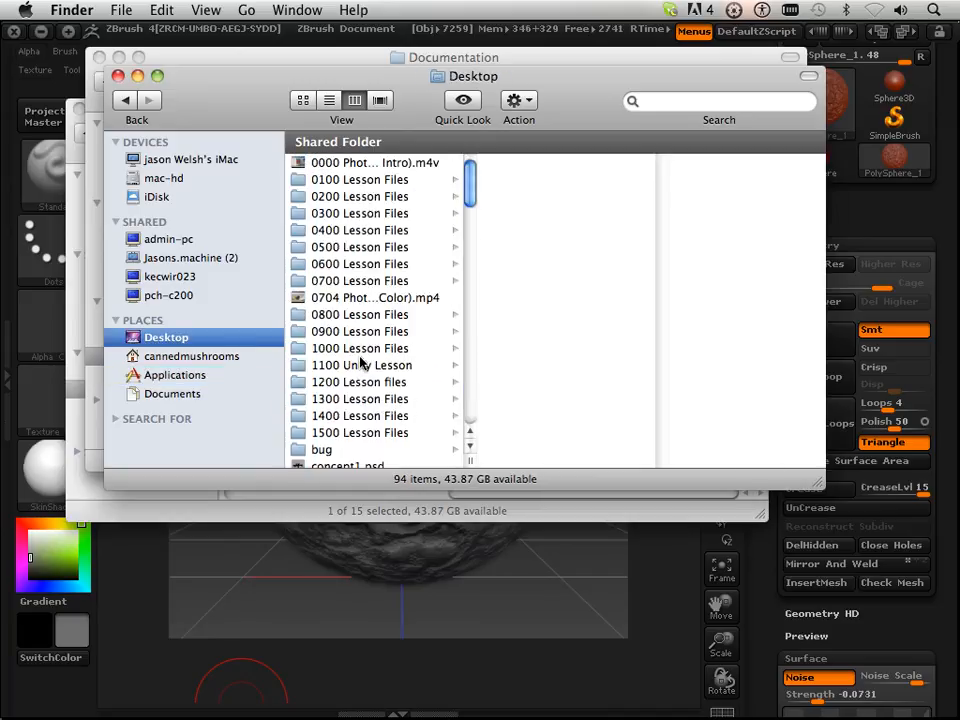
{"action": "scroll", "coordinate": [362, 366], "scroll_direction": "down", "scroll_amount": 10}
{"action": "scroll", "coordinate": [362, 366], "scroll_direction": "down", "scroll_amount": 20}
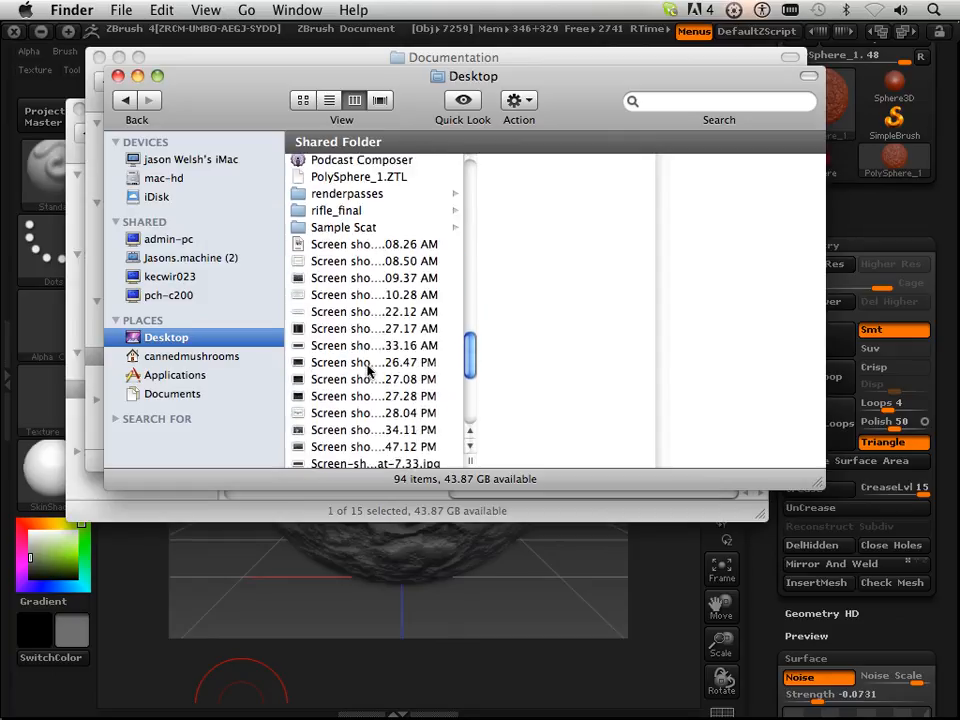
{"action": "scroll", "coordinate": [368, 371], "scroll_direction": "down", "scroll_amount": 3}
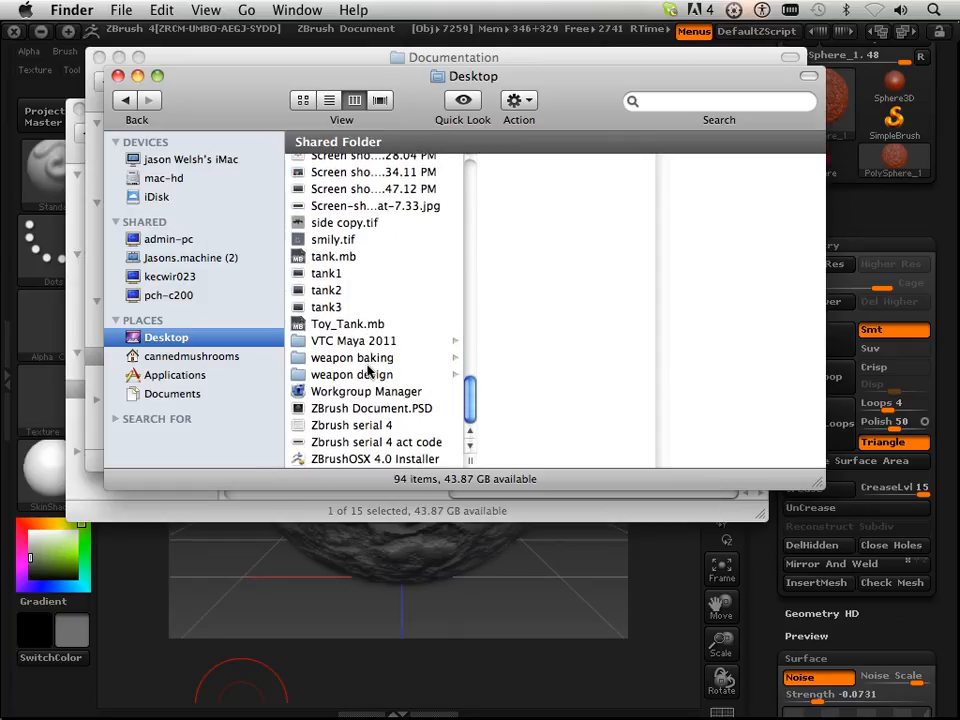
{"action": "scroll", "coordinate": [368, 371], "scroll_direction": "up", "scroll_amount": 5}
{"action": "scroll", "coordinate": [368, 371], "scroll_direction": "up", "scroll_amount": 6}
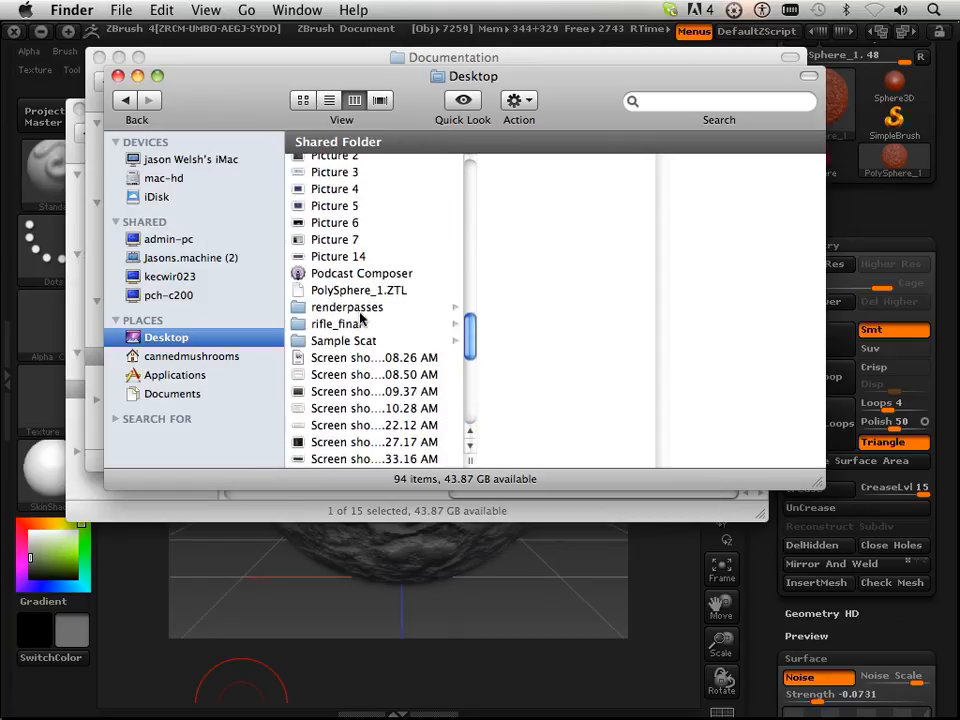
{"action": "left_click", "coordinate": [366, 308]}
Step: Move all the old BPR and master files in the renderpasses folder to the Trash
{"action": "left_click_drag", "start_coordinate": [566, 317], "coordinate": [487, 158]}
{"action": "right_click", "coordinate": [551, 240]}
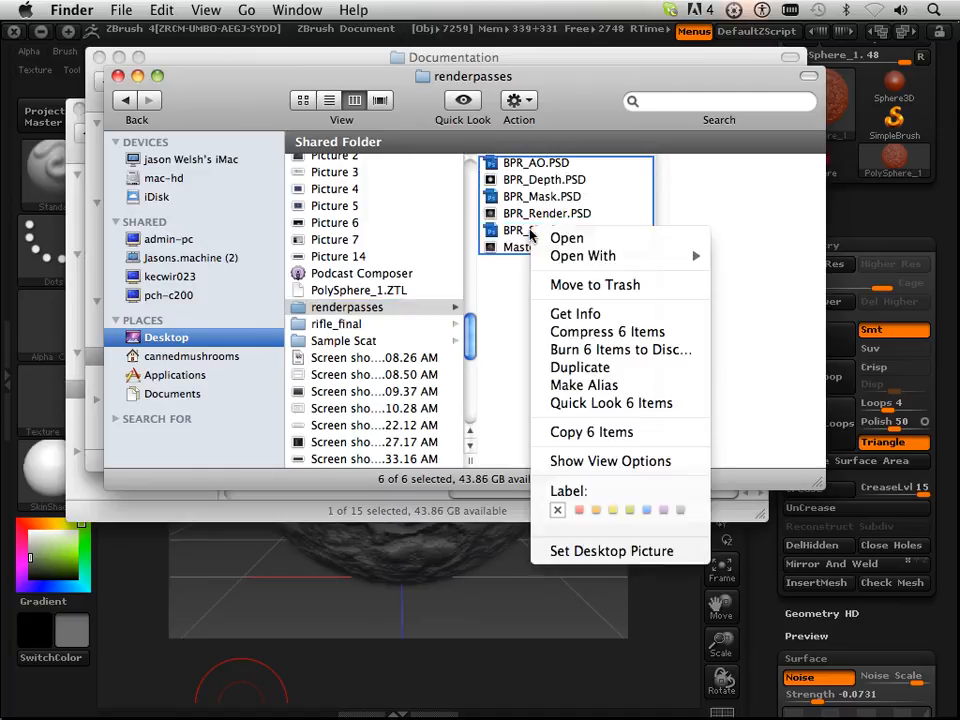
{"action": "left_click", "coordinate": [572, 286]}
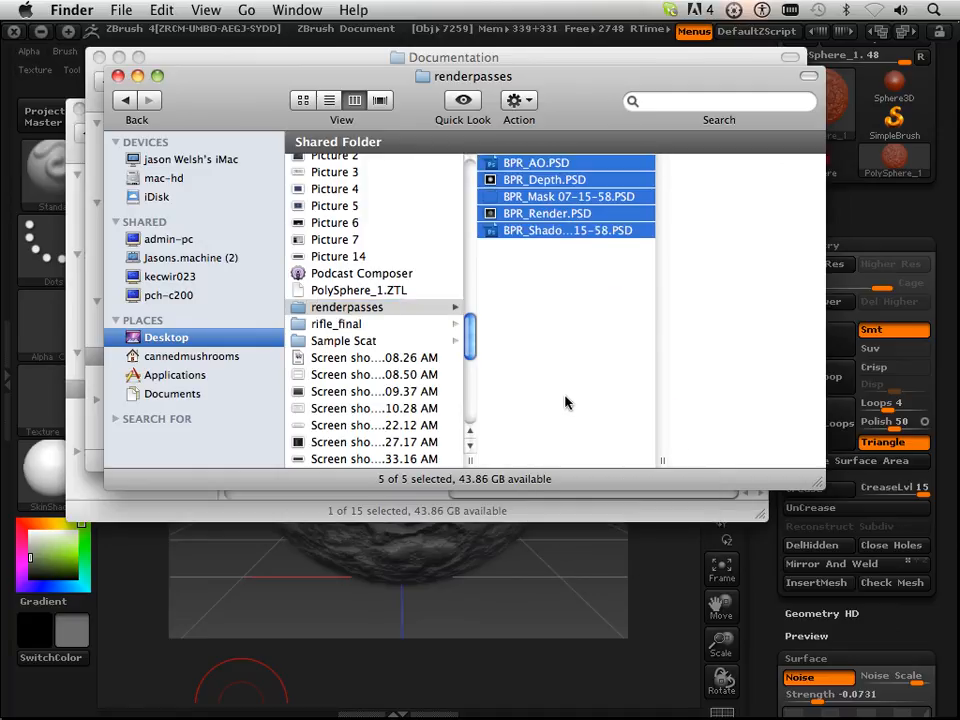
Step: Switch back to ZBrush and export the BPR render and depth maps as BPR_Render.PSD and BPR_Depth.PSD into the renderpasses folder
{"action": "left_click", "coordinate": [664, 574]}
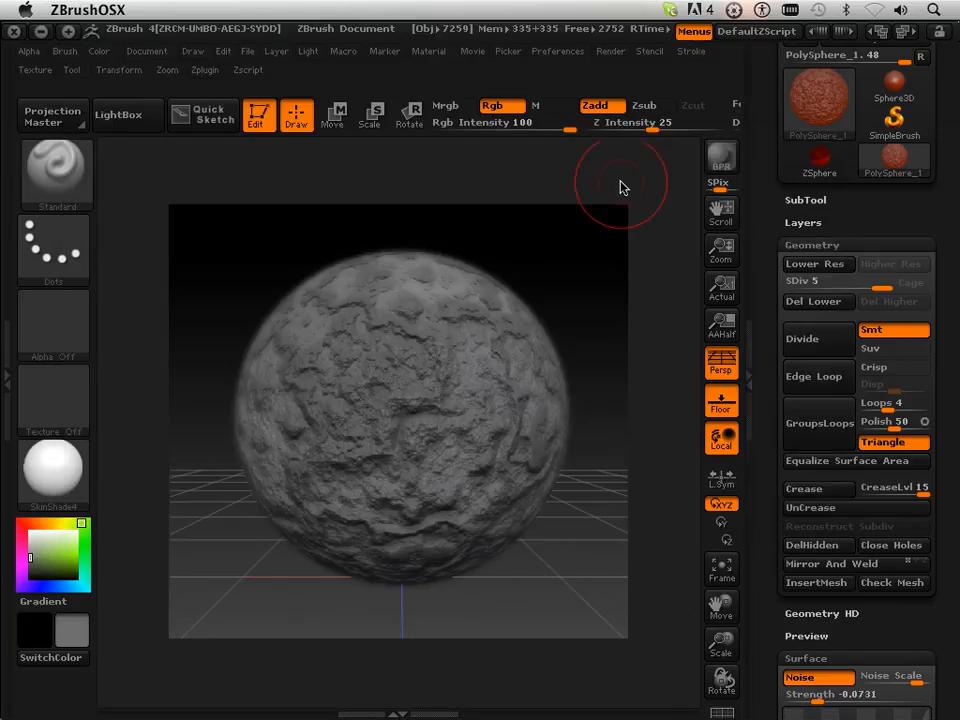
{"action": "left_click", "coordinate": [611, 52]}
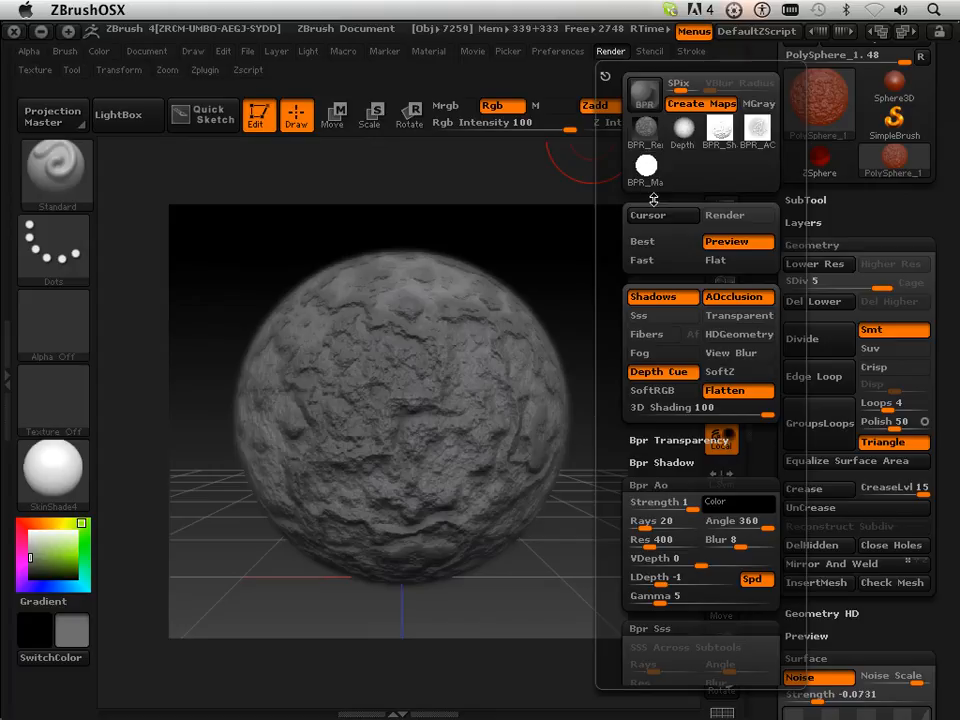
{"action": "left_click", "coordinate": [641, 140]}
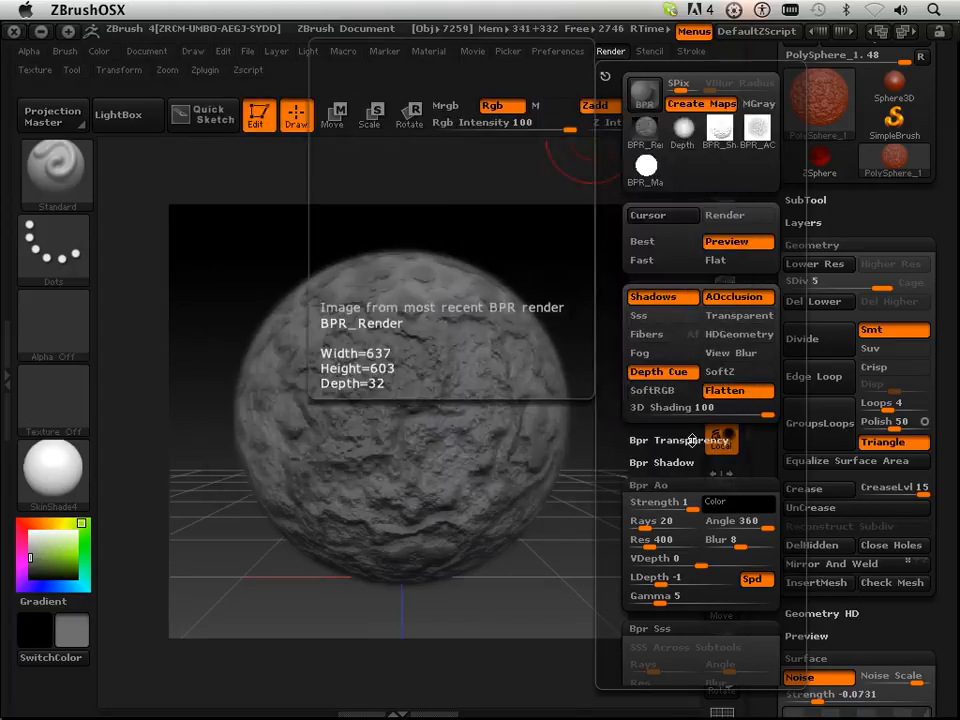
{"action": "left_click", "coordinate": [686, 456]}
{"action": "left_click", "coordinate": [686, 147]}
{"action": "left_click", "coordinate": [679, 453]}
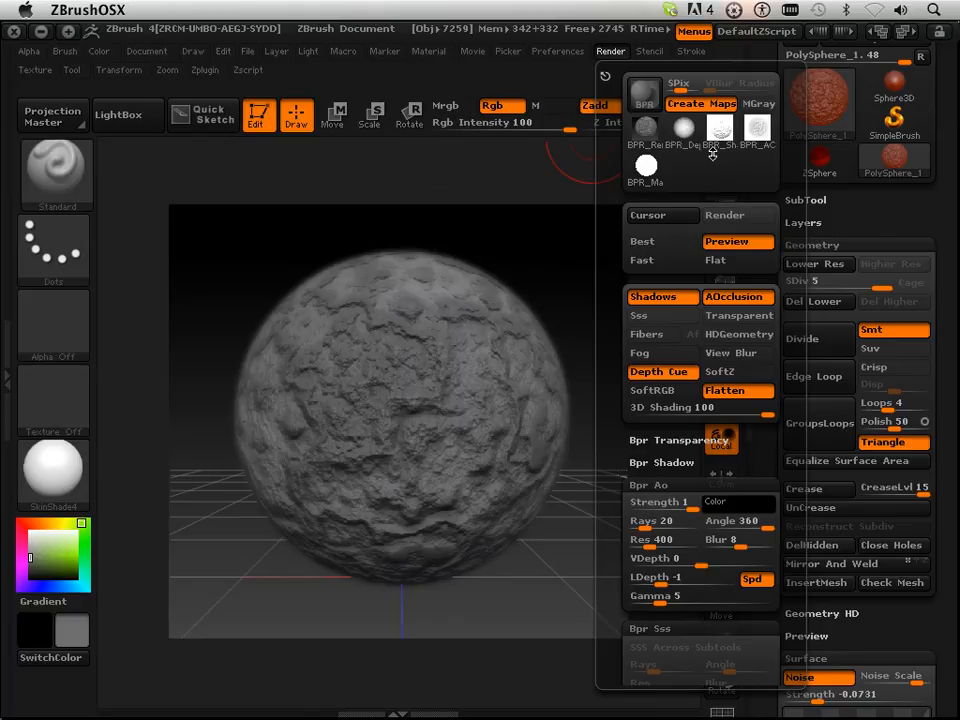
Step: Export the shadow, ambient occlusion and mask maps to the renderpasses folder as BPR_Shadow.PSD, BPR_AO.PSD and BPR_Mask.PSD
{"action": "left_click", "coordinate": [718, 145]}
{"action": "left_click", "coordinate": [683, 453]}
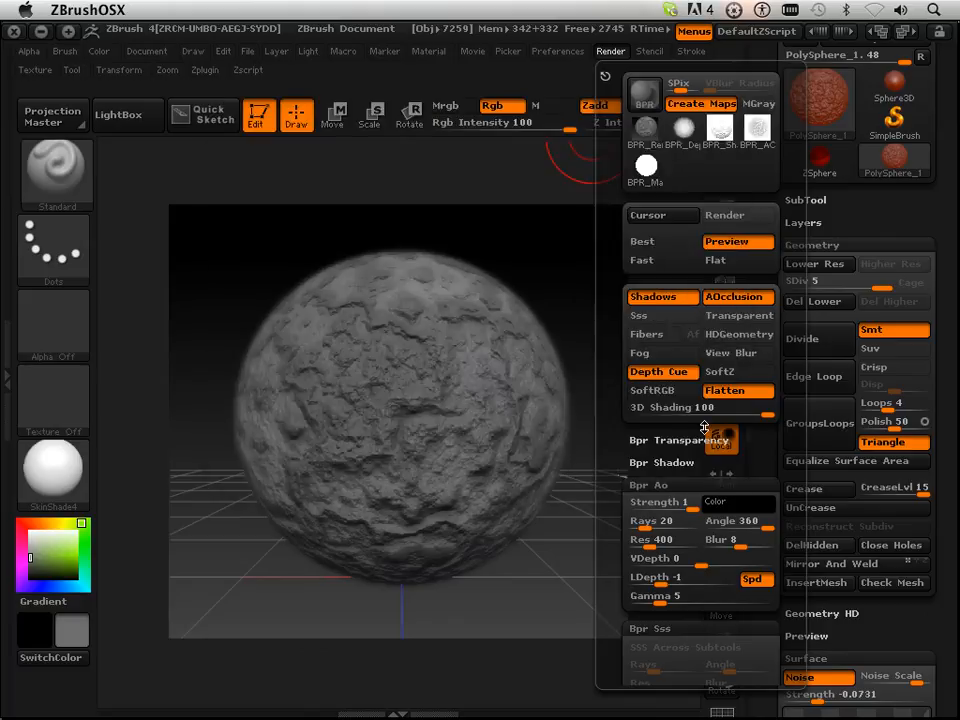
{"action": "left_click", "coordinate": [757, 130]}
{"action": "left_click", "coordinate": [686, 453]}
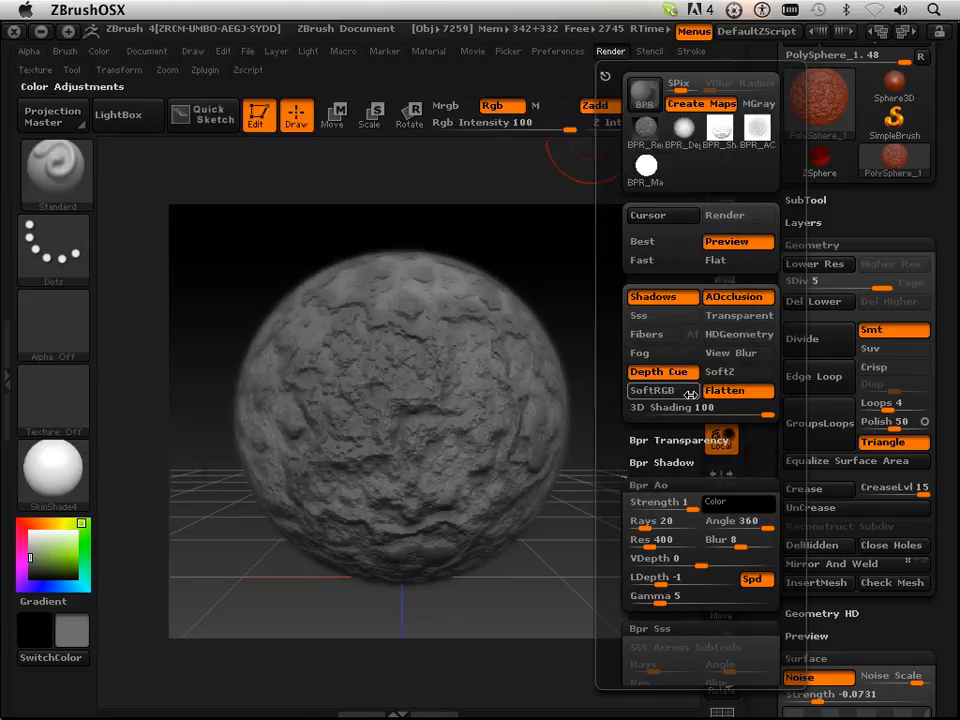
{"action": "left_click", "coordinate": [645, 163]}
{"action": "left_click", "coordinate": [683, 453]}
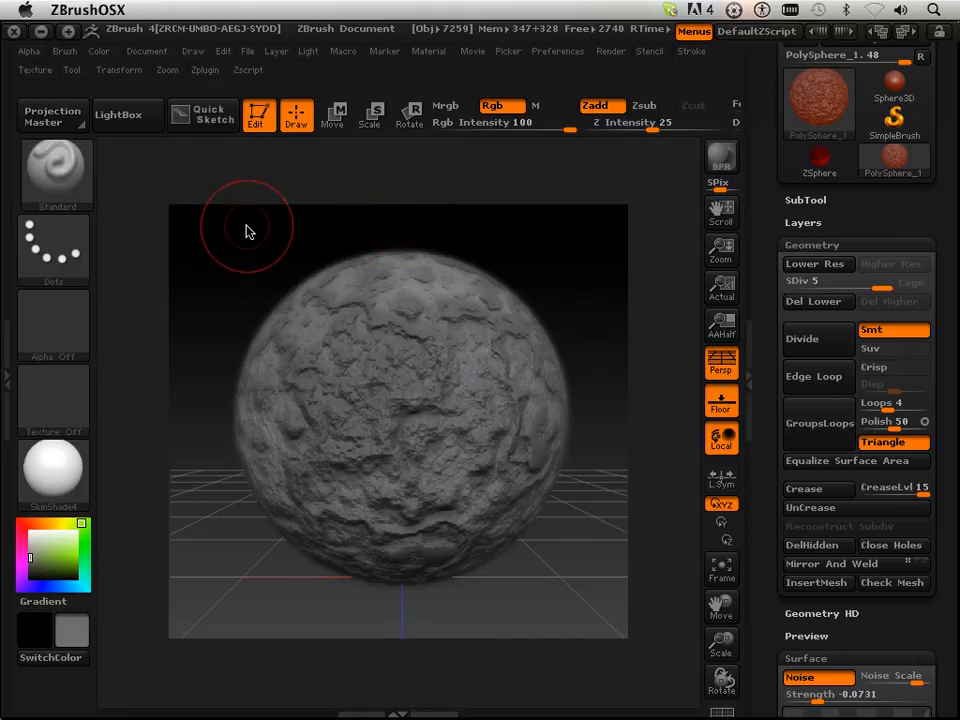
Step: Export the document image as a PSD file named master into the renderpasses folder
{"action": "left_click", "coordinate": [154, 56]}
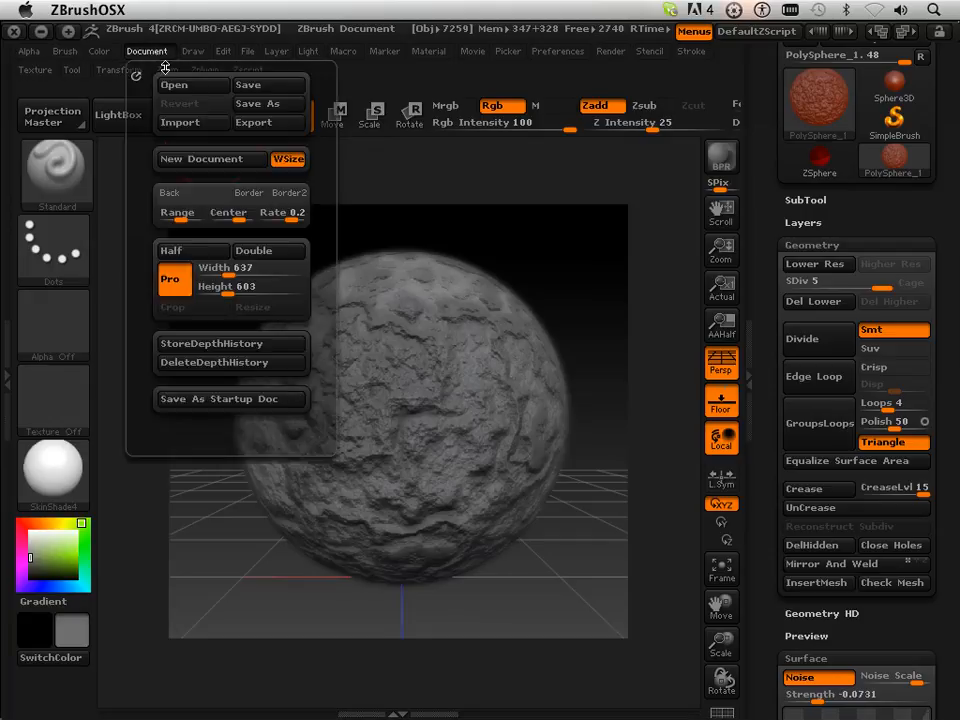
{"action": "left_click", "coordinate": [246, 122]}
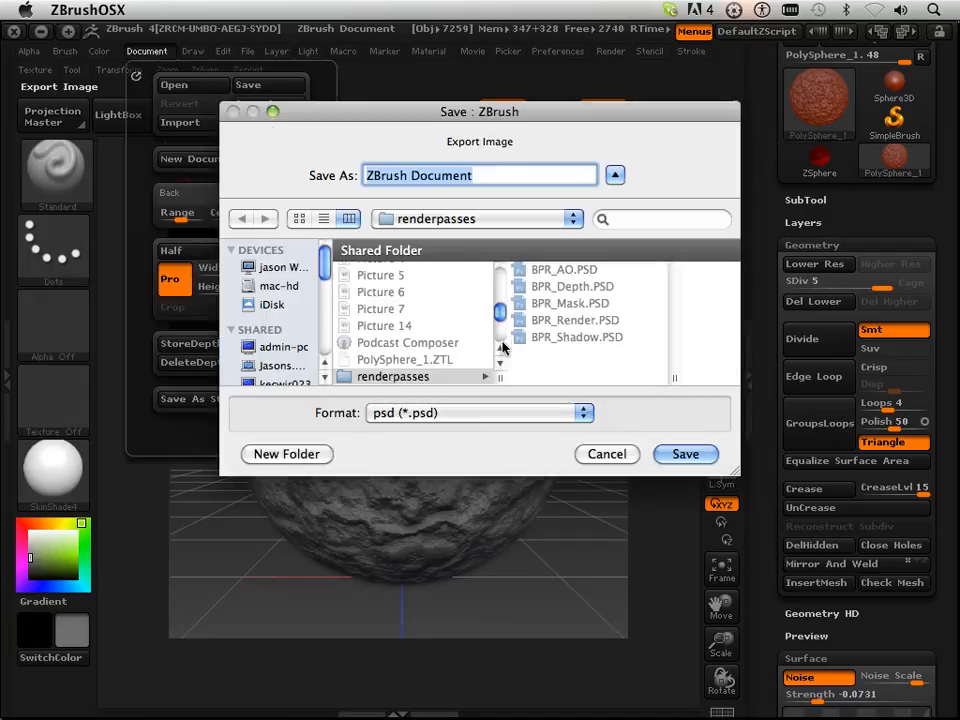
{"action": "type", "text": "master"}
{"action": "key", "text": "Return"}
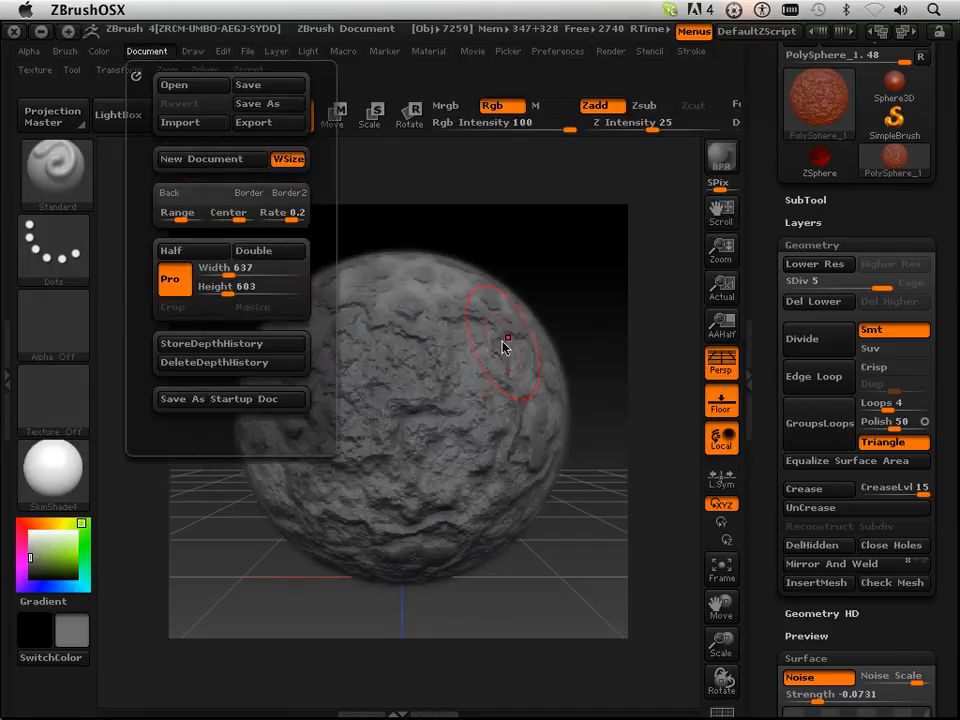